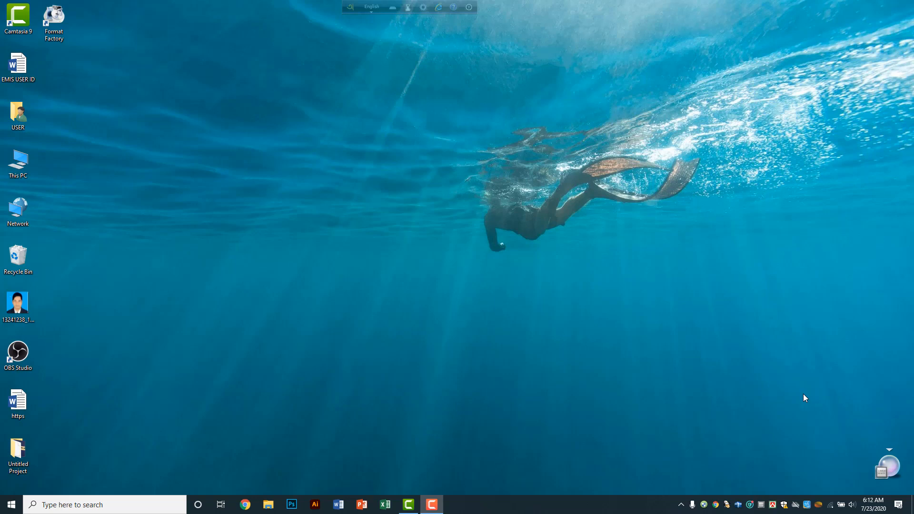
# Step: Launch Word, create a blank document and show the Page Layout commands
pyautogui.click(339, 505)
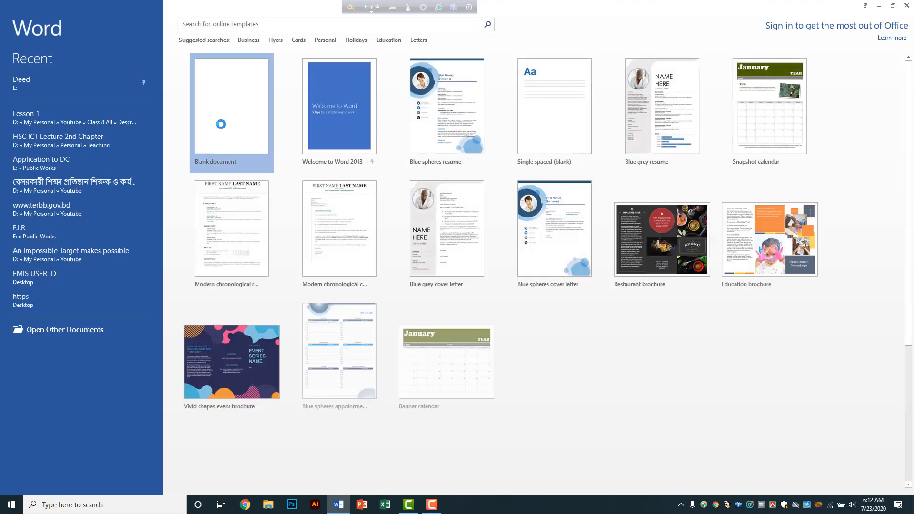
pyautogui.click(220, 125)
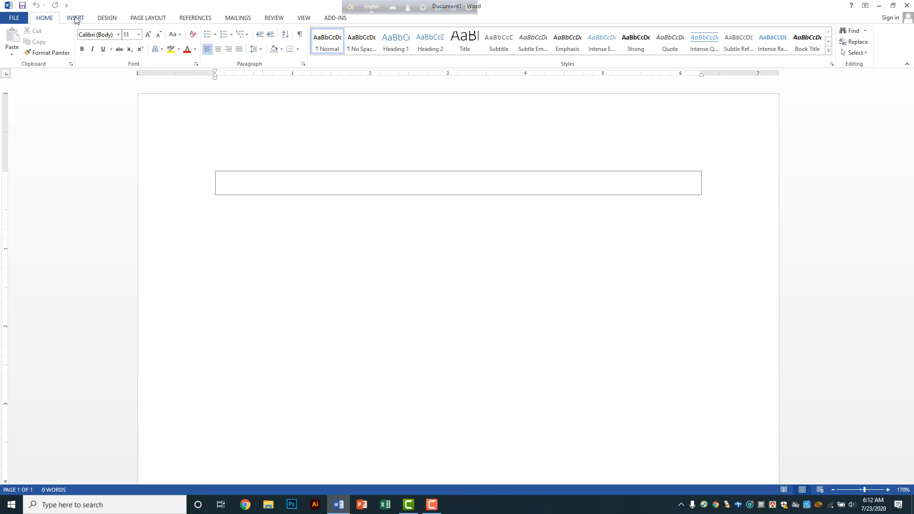
pyautogui.click(152, 19)
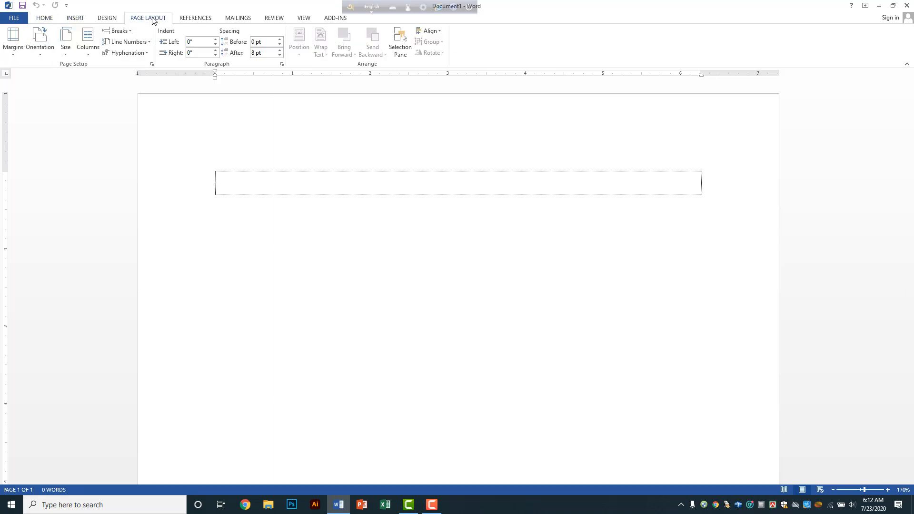
# Step: Set a custom paper size of 9.7 inches wide by 4.2 inches high
pyautogui.click(67, 57)
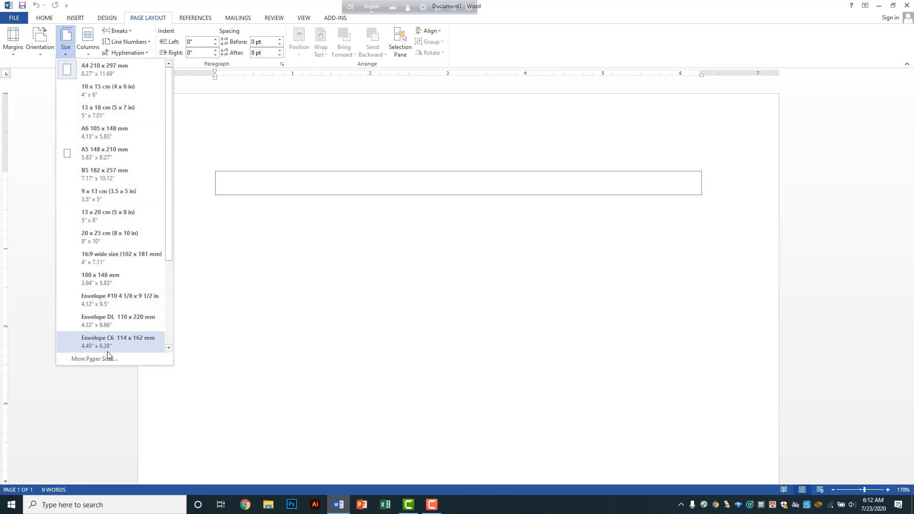
pyautogui.click(109, 361)
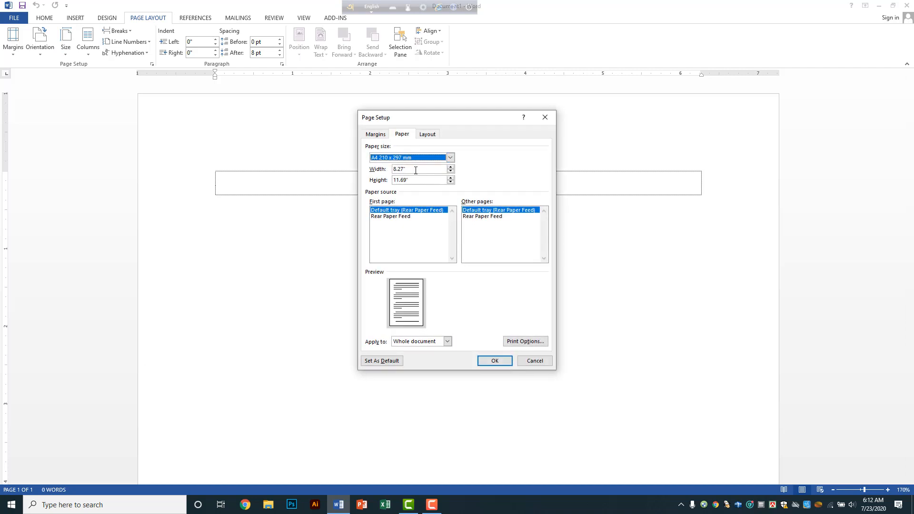
pyautogui.click(416, 170)
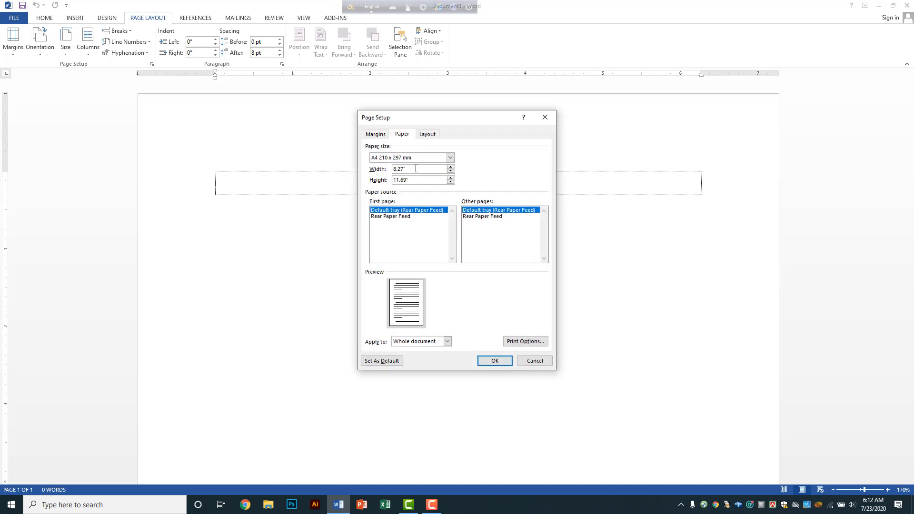
pyautogui.press('BackSpace')
pyautogui.press('BackSpace')
pyautogui.press('BackSpace')
pyautogui.press('BackSpace')
pyautogui.press('BackSpace')
pyautogui.click(413, 180)
pyautogui.press('BackSpace')
pyautogui.press('BackSpace')
pyautogui.press('BackSpace')
pyautogui.press('BackSpace')
pyautogui.press('BackSpace')
pyautogui.press('BackSpace')
pyautogui.write('4.29.7')
# Step: Lower the bottom margin to 0.6 inch and apply the page setup
pyautogui.click(372, 136)
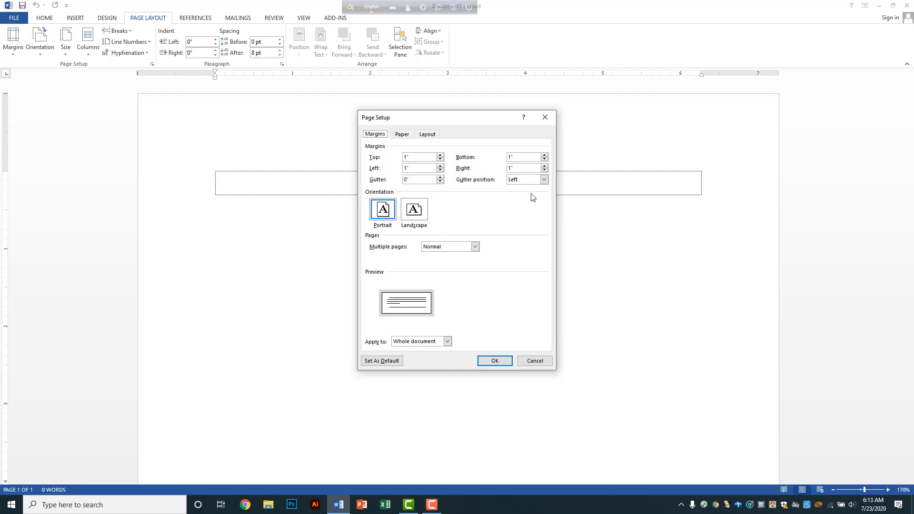
pyautogui.click(545, 160)
pyautogui.click(544, 160)
pyautogui.click(545, 160)
pyautogui.click(544, 159)
pyautogui.click(405, 135)
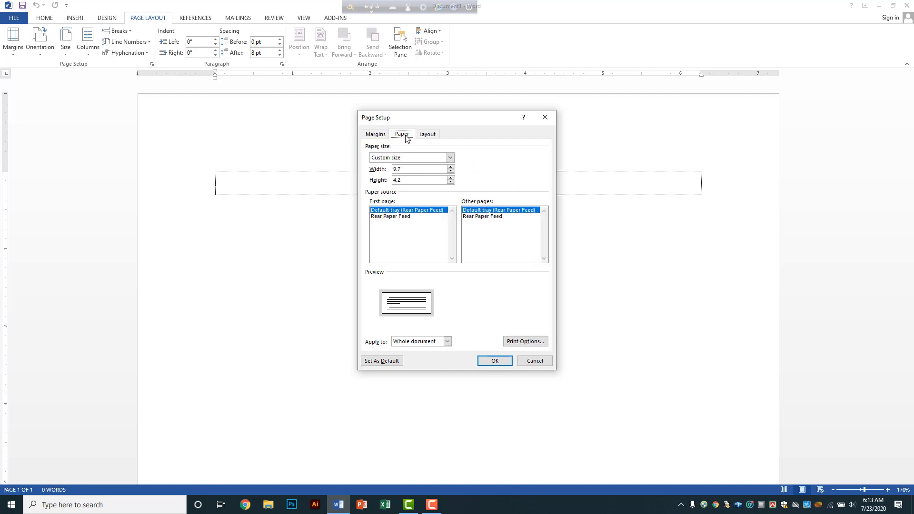
pyautogui.click(434, 138)
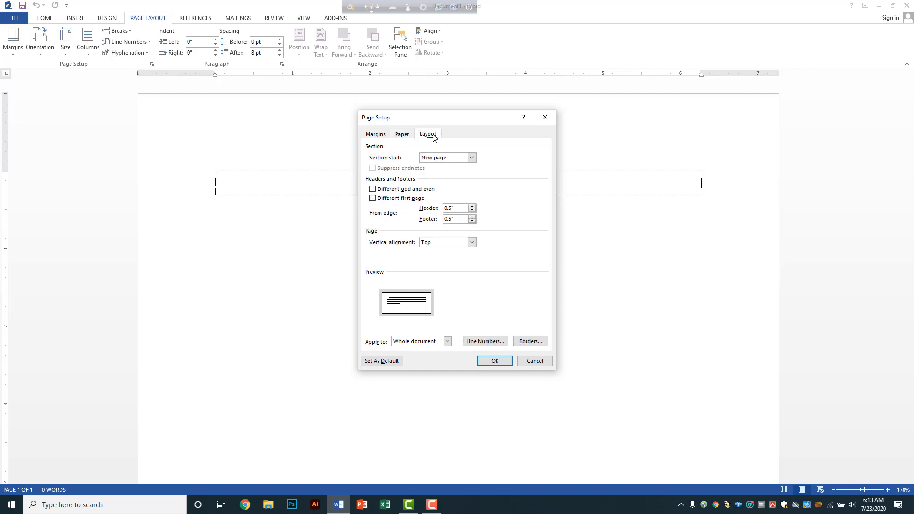
pyautogui.click(375, 138)
pyautogui.click(495, 361)
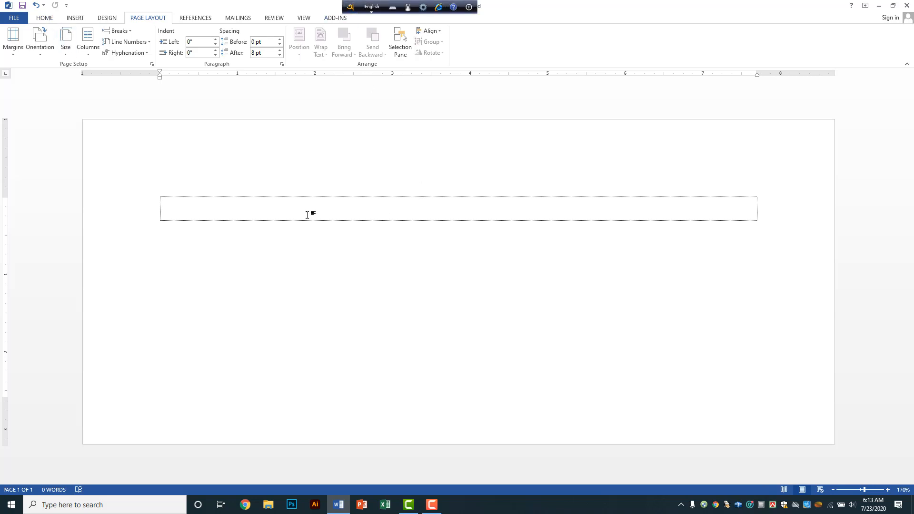
# Step: Insert a three-column, one-row table
pyautogui.click(78, 18)
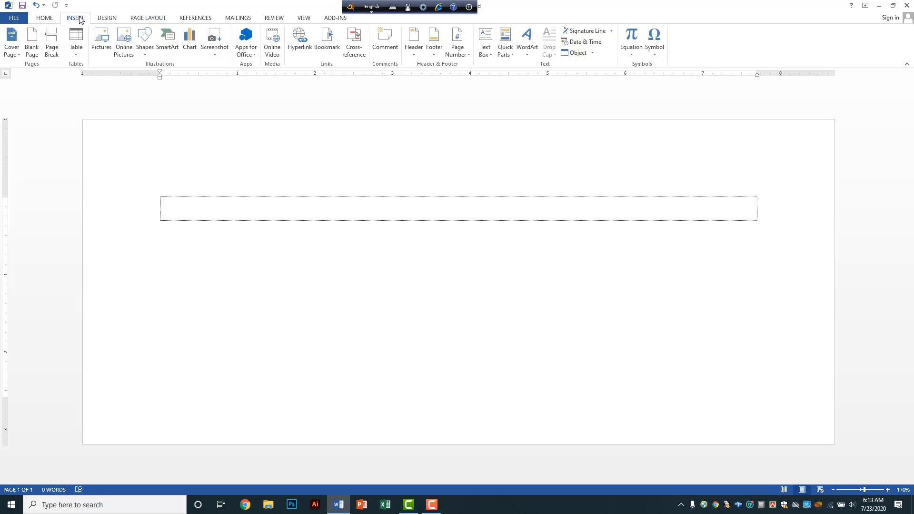
pyautogui.click(81, 54)
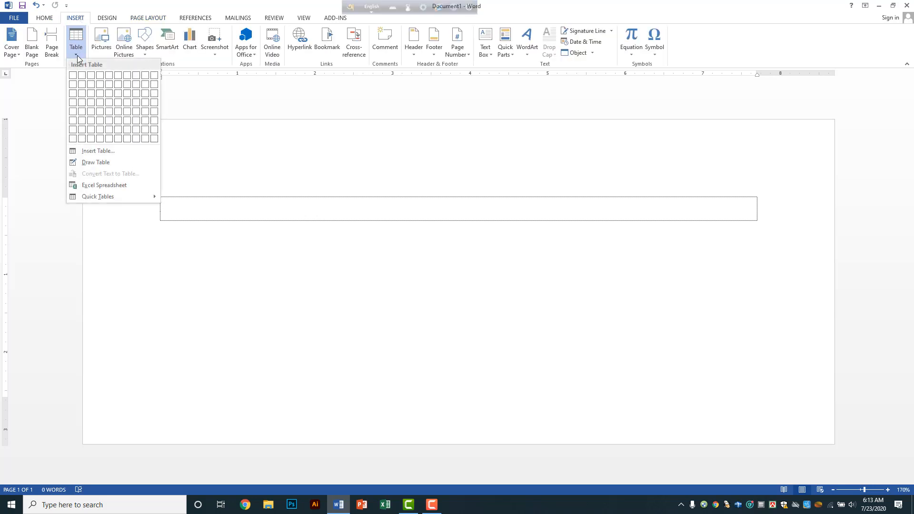
pyautogui.click(92, 78)
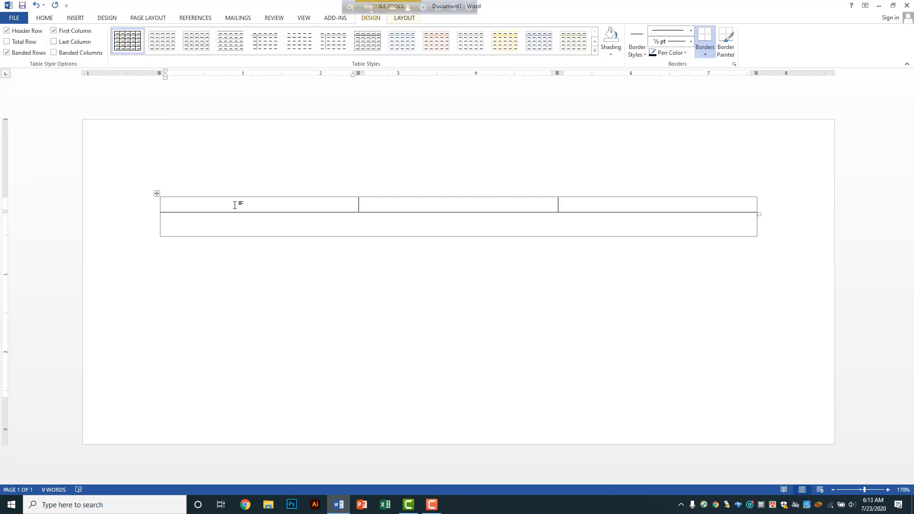
# Step: In the first cell, type 'From', the sender's name and the village line
pyautogui.write('From')
pyautogui.press('Return')
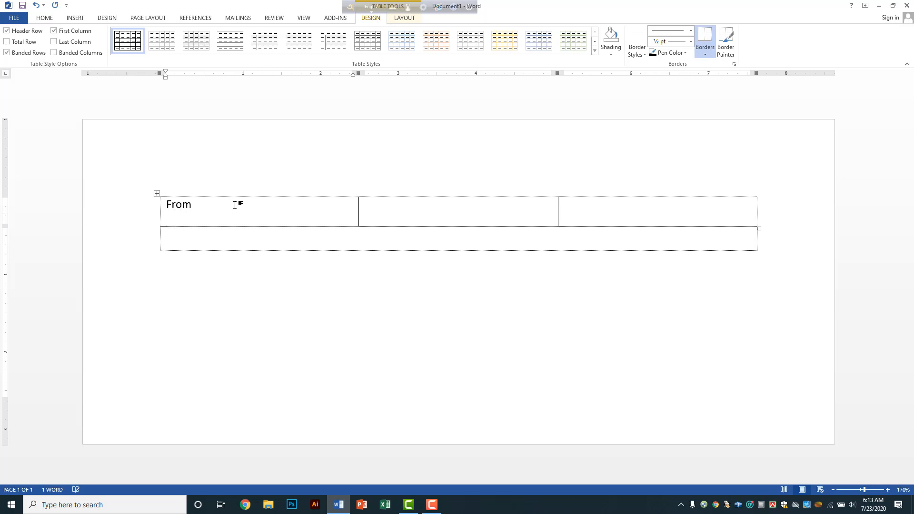
pyautogui.write('D')
pyautogui.press('BackSpace')
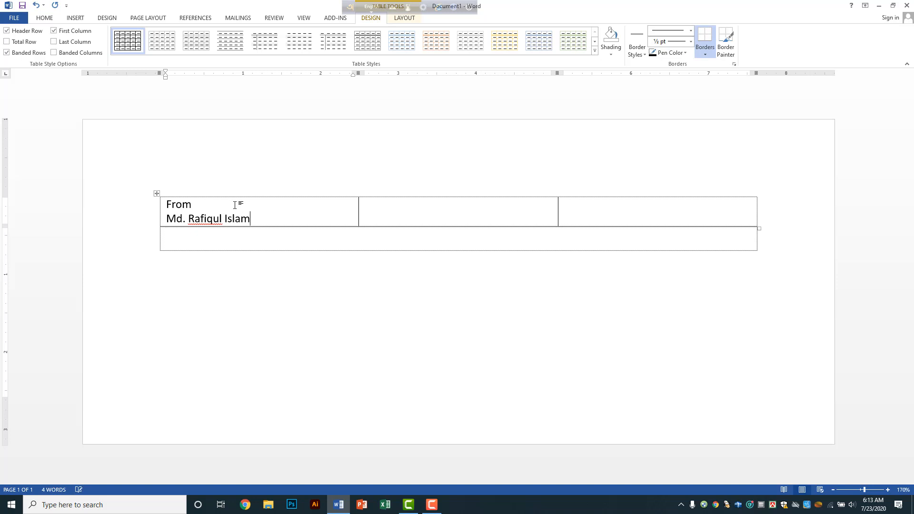
pyautogui.press('Return')
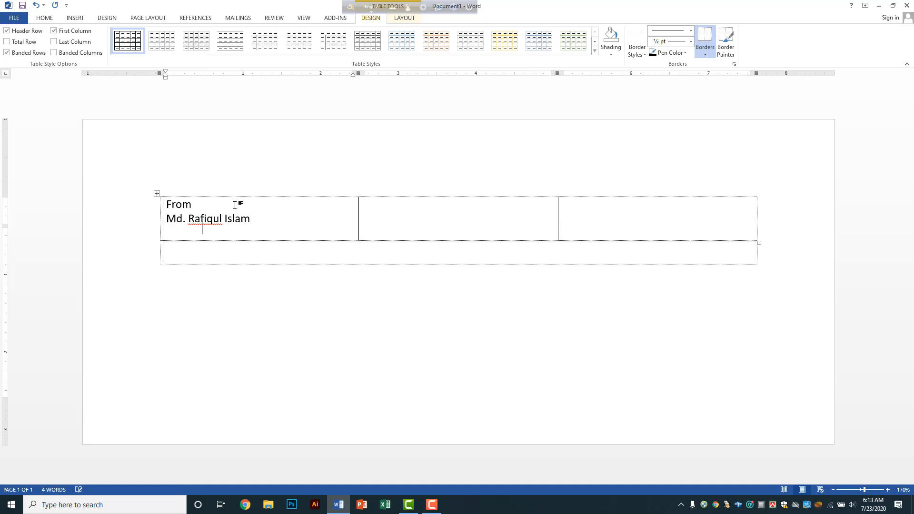
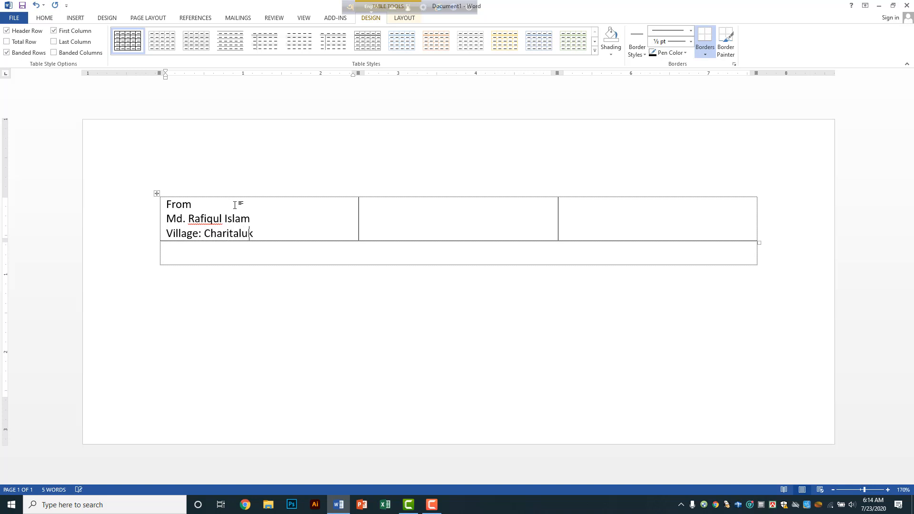
pyautogui.press('Return')
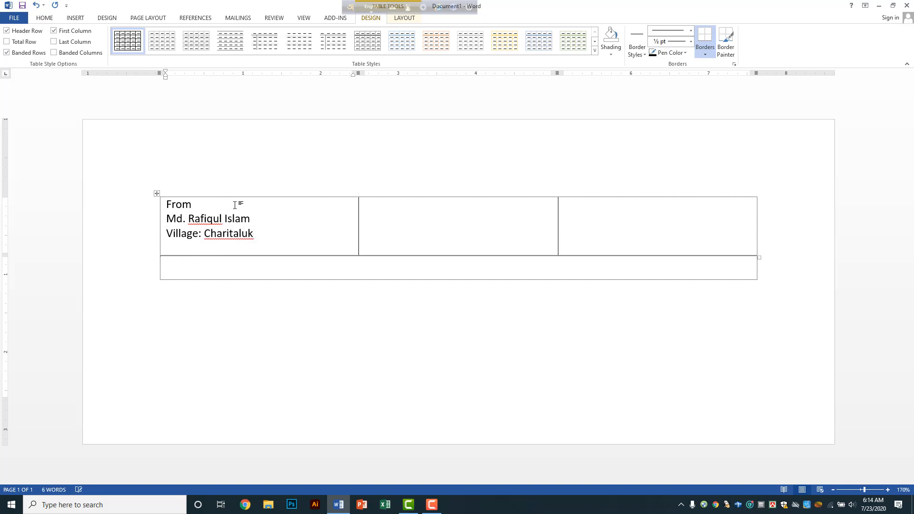
# Step: Add the sender's post office, police station and district lines
pyautogui.press('Return')
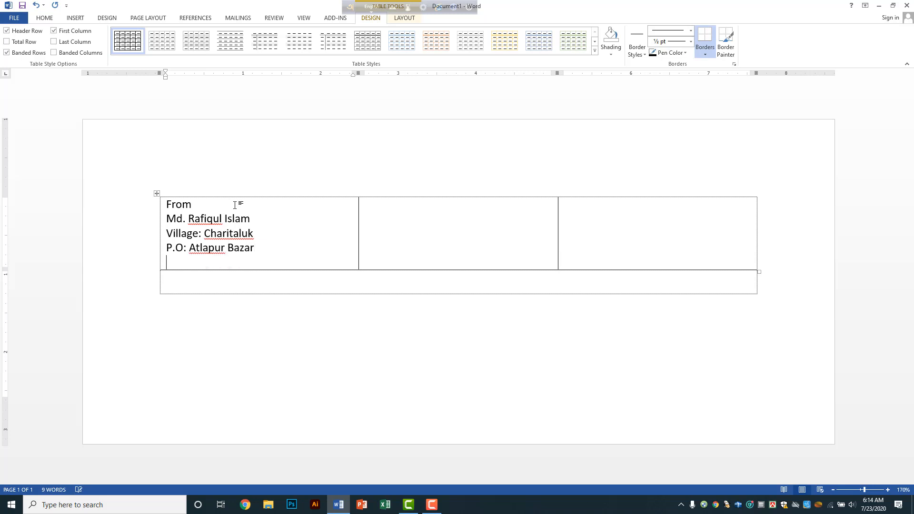
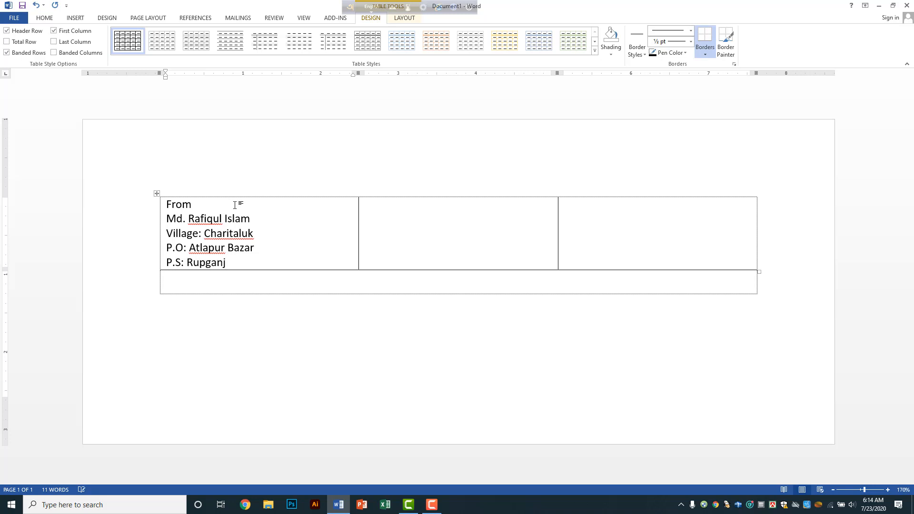
pyautogui.press('Return')
pyautogui.write('D')
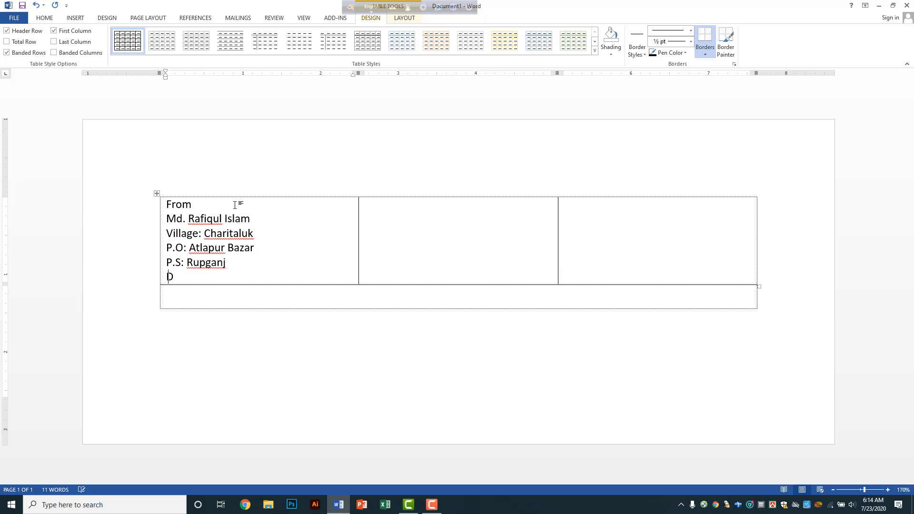
pyautogui.write('istrict: Nary')
pyautogui.press('BackSpace')
pyautogui.press('BackSpace')
pyautogui.write('ayangan')
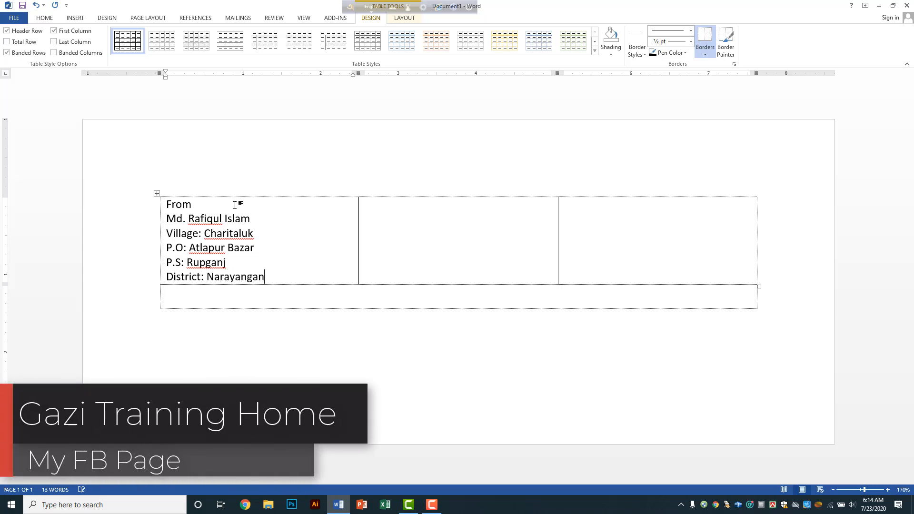
pyautogui.write('j.')
# Step: In the third cell, type 'To', the recipient's name and the village line
pyautogui.click(583, 206)
pyautogui.write('To ')
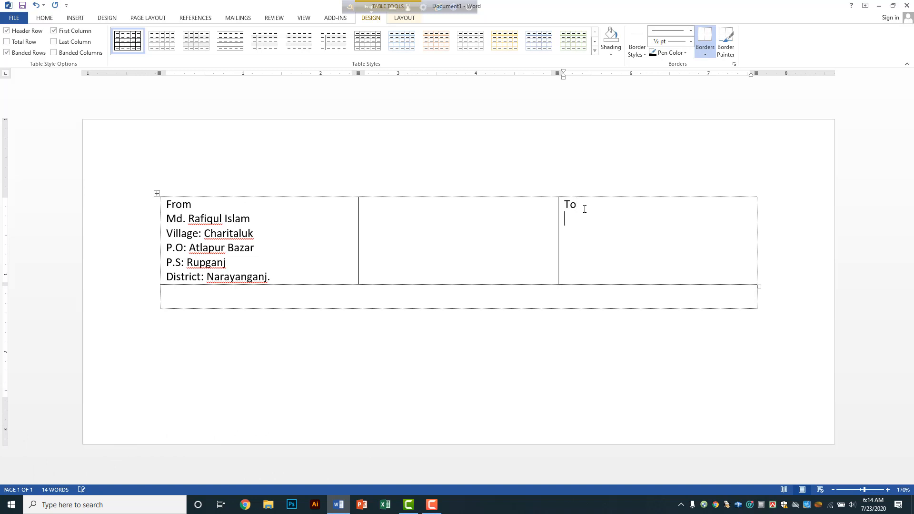
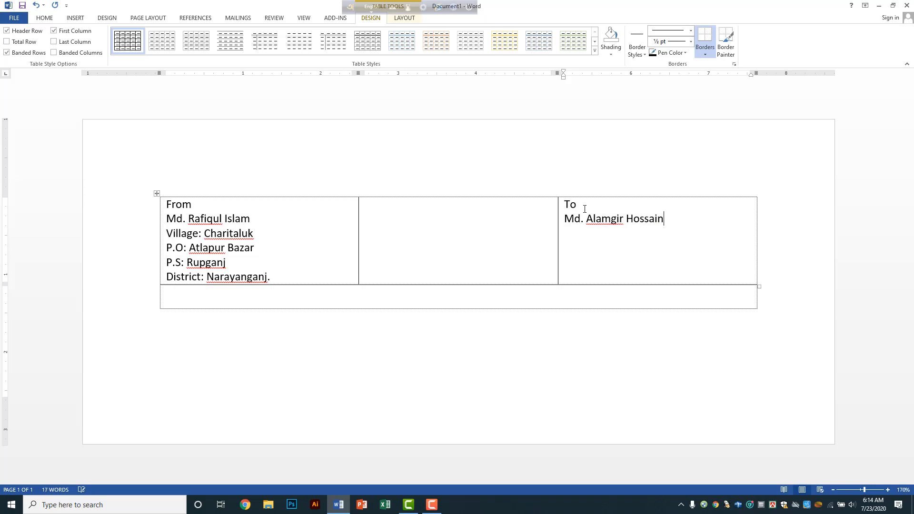
pyautogui.press('Return')
# Step: Add the recipient's post office, police station and district lines
pyautogui.press('Return')
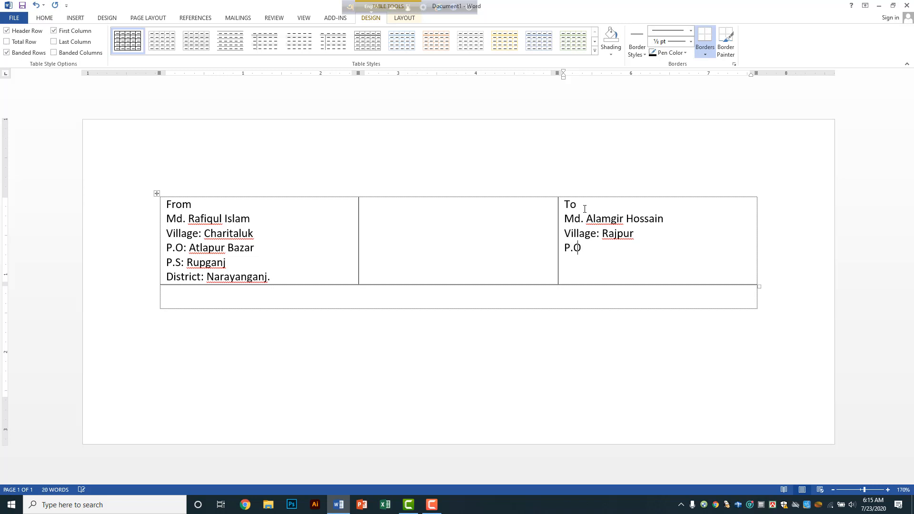
pyautogui.press('Return')
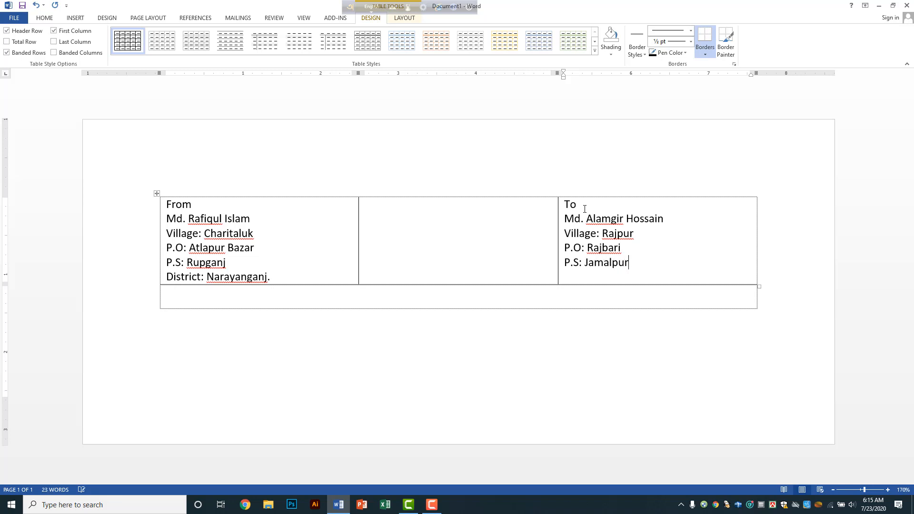
pyautogui.press('Return')
pyautogui.write('Distirct')
pyautogui.write(': ')
pyautogui.write('Jalam')
pyautogui.press('BackSpace')
pyautogui.press('BackSpace')
pyautogui.press('BackSpace')
pyautogui.write('m')
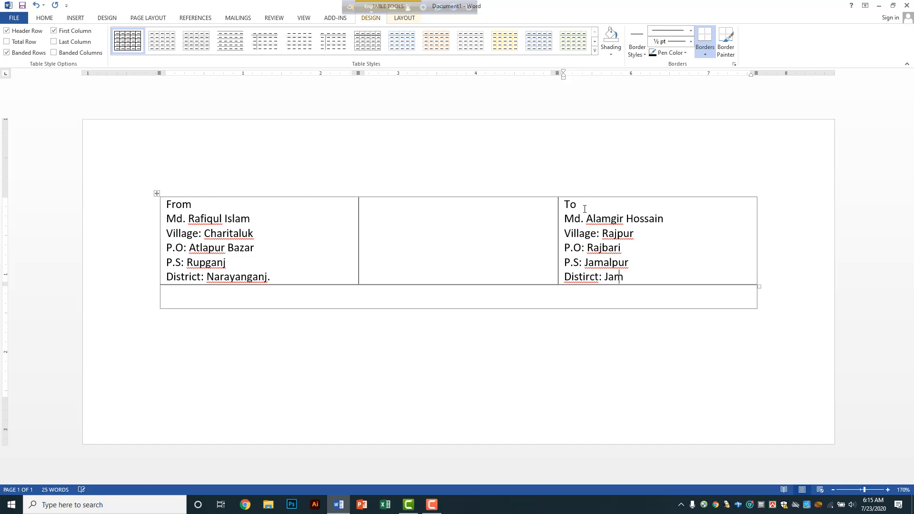
pyautogui.write('a')
pyautogui.press('BackSpace')
pyautogui.write('Jamalpur.')
# Step: Squeeze the middle column into a thin gap between From and To, then select the address row
pyautogui.moveTo(557, 203); pyautogui.dragTo(383, 202)
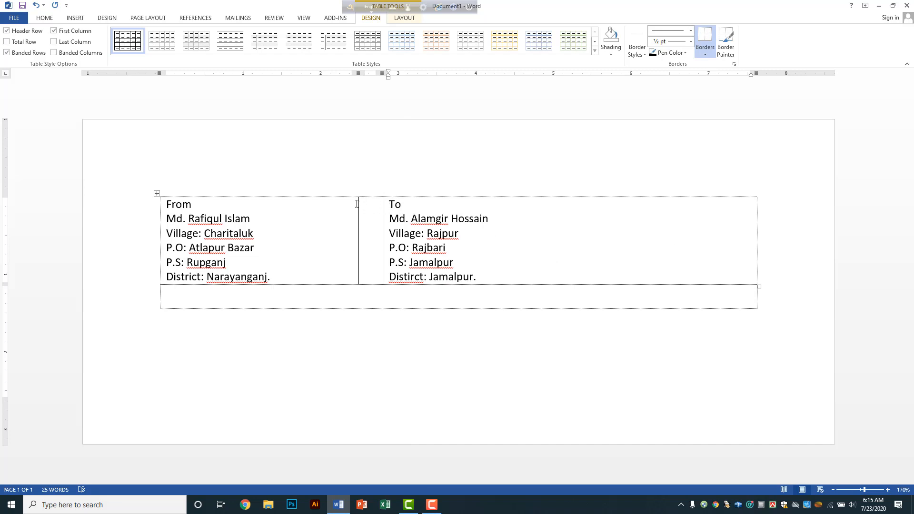
pyautogui.moveTo(358, 203); pyautogui.dragTo(372, 202)
pyautogui.moveTo(164, 205)
pyautogui.mouseDown()
pyautogui.moveTo(310, 271)
pyautogui.moveTo(444, 286)
pyautogui.moveTo(610, 270)
pyautogui.mouseUp()
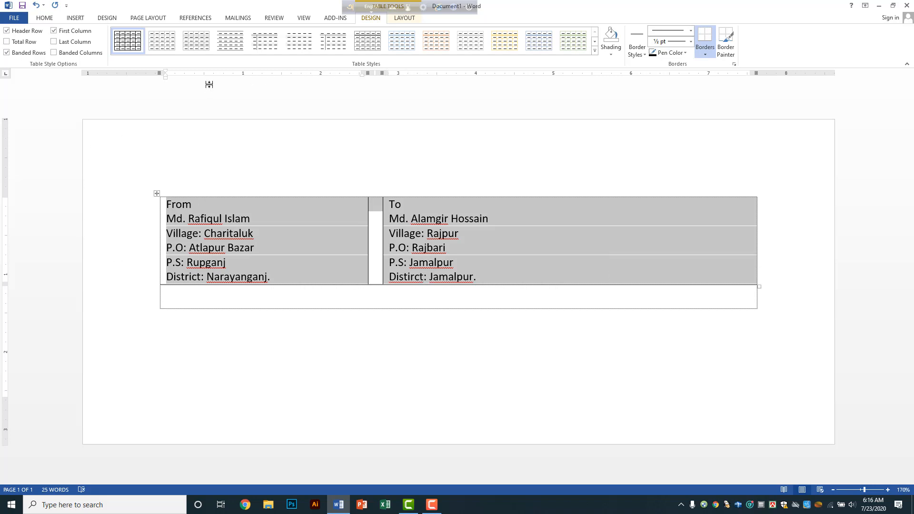
# Step: Remove the borders from the selected address row
pyautogui.click(44, 18)
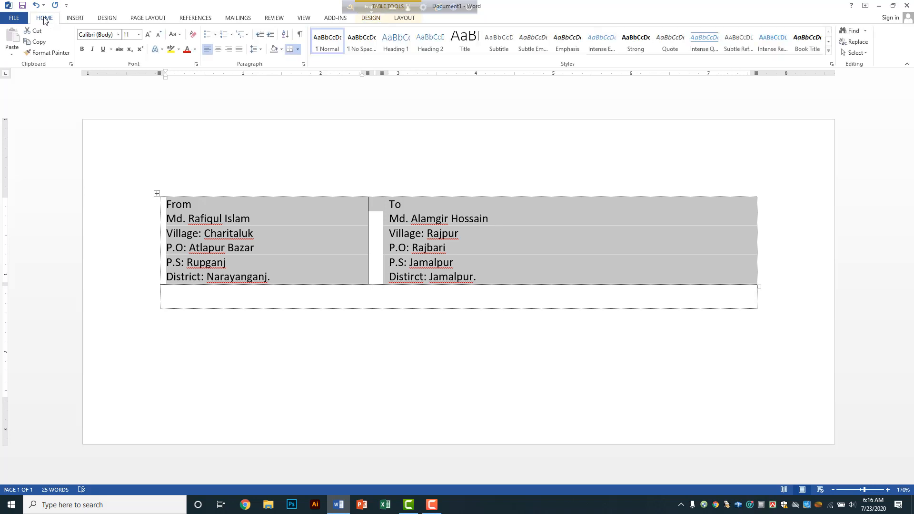
pyautogui.click(297, 52)
pyautogui.click(307, 108)
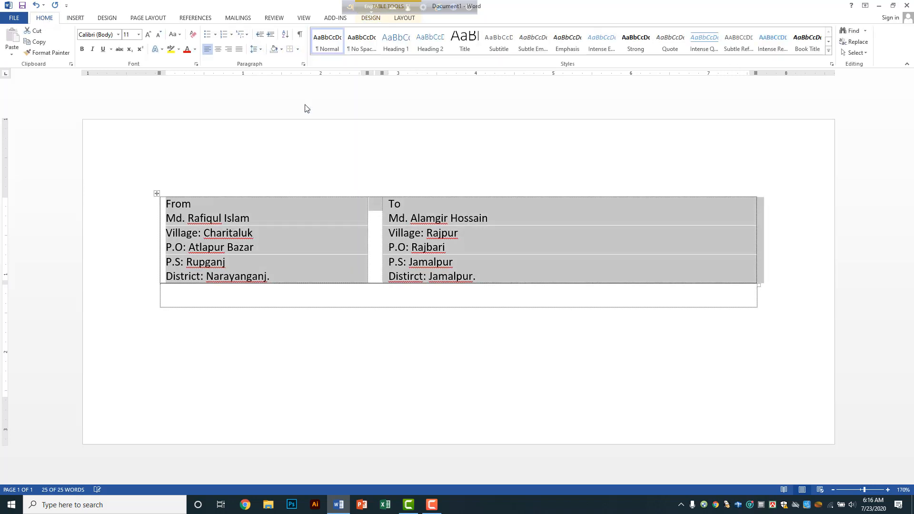
pyautogui.click(387, 299)
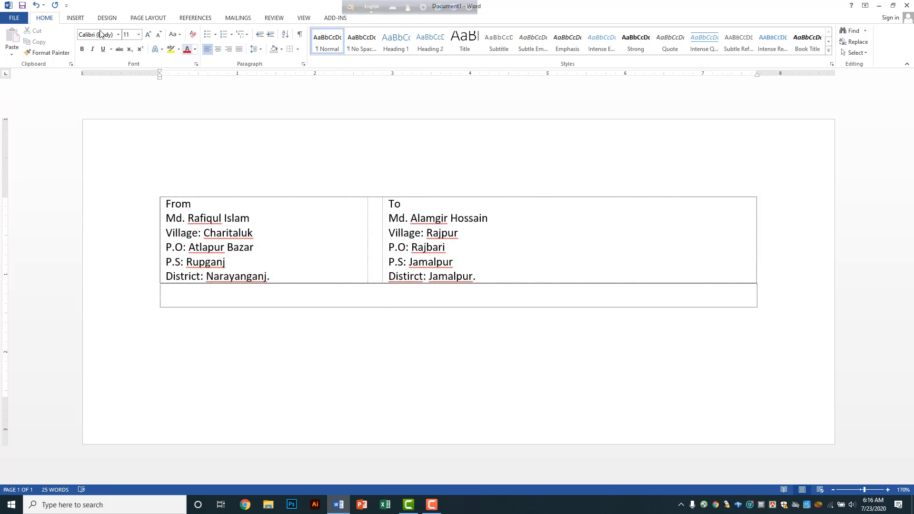
# Step: Draw a second vertical border with Draw Table so a narrow empty column separates the addresses
pyautogui.click(77, 18)
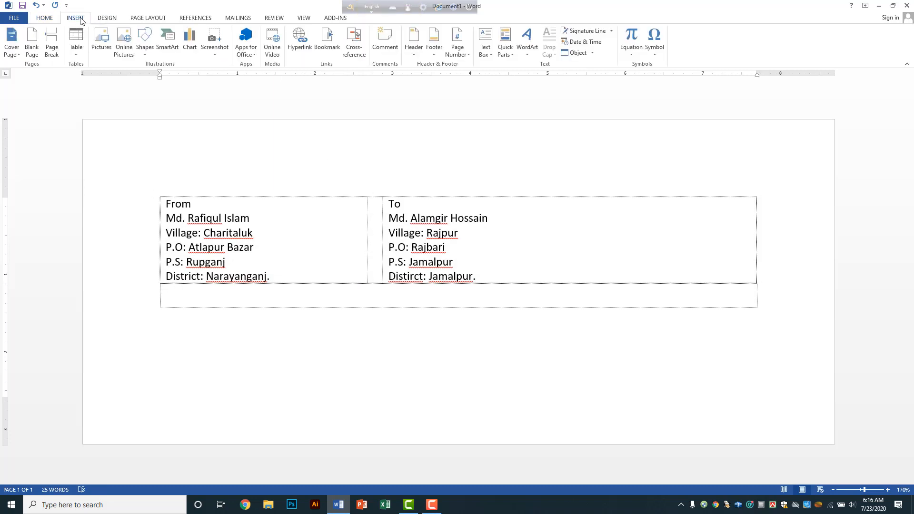
pyautogui.click(81, 53)
pyautogui.click(102, 163)
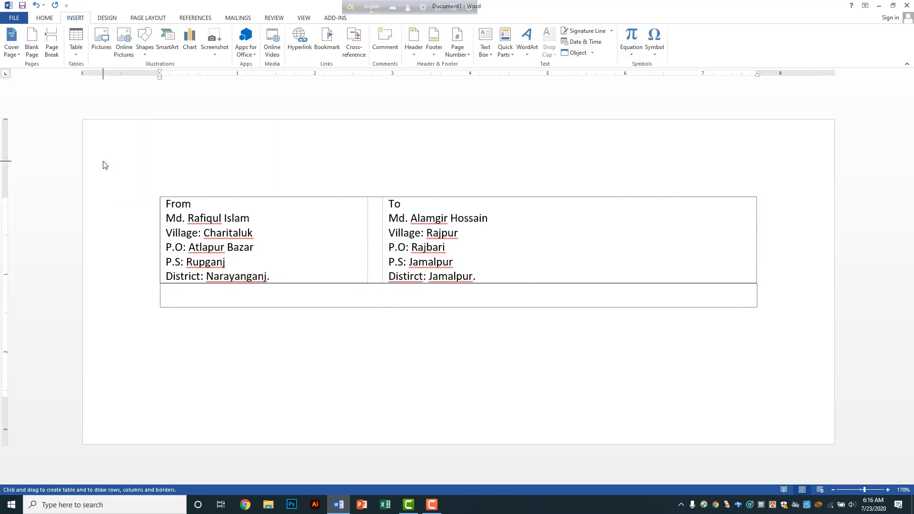
pyautogui.moveTo(367, 193)
pyautogui.mouseDown()
pyautogui.moveTo(368, 227)
pyautogui.moveTo(383, 213)
pyautogui.moveTo(383, 227)
pyautogui.mouseUp()
pyautogui.doubleClick(381, 299)
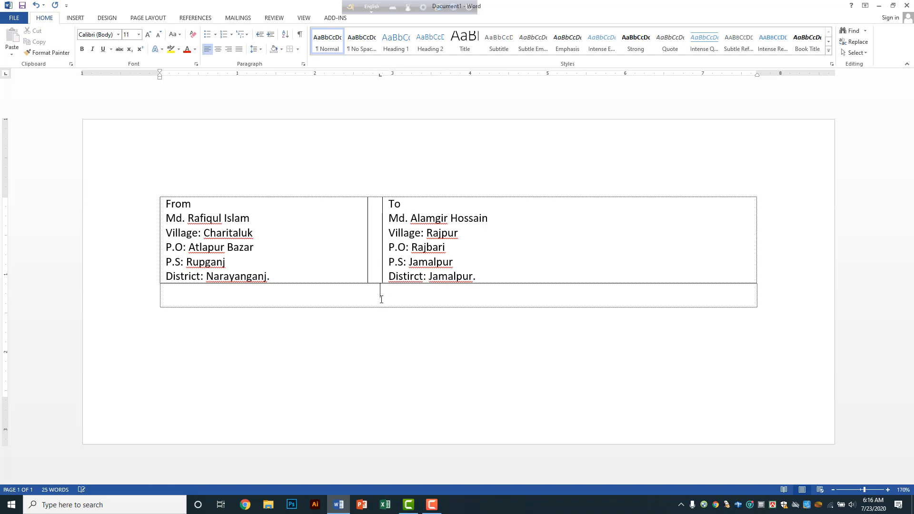
pyautogui.click(337, 204)
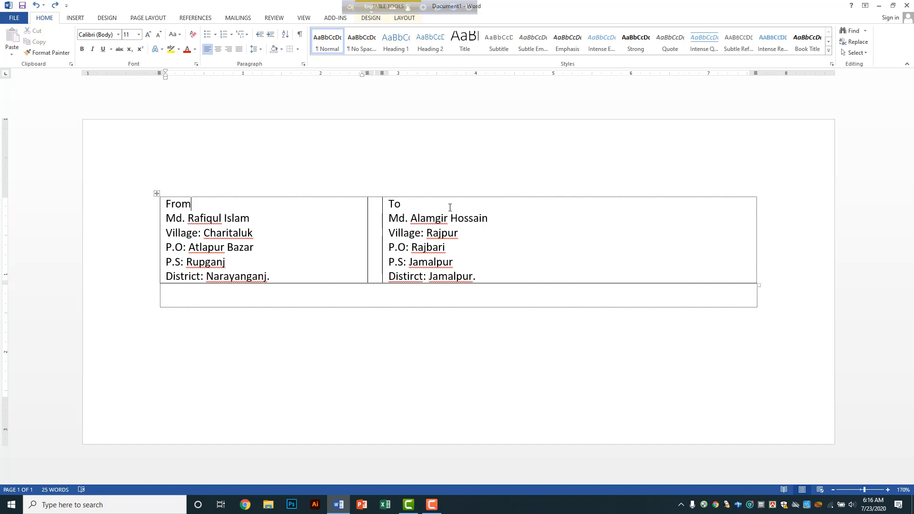
pyautogui.click(471, 205)
# Step: Preview the printed label, then widen the middle spacer column so the To address shifts right
pyautogui.click(13, 19)
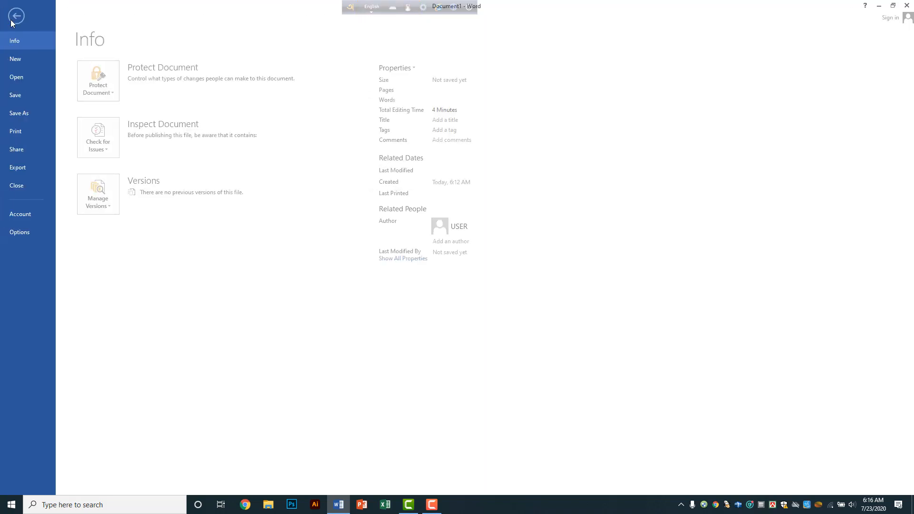
pyautogui.click(28, 130)
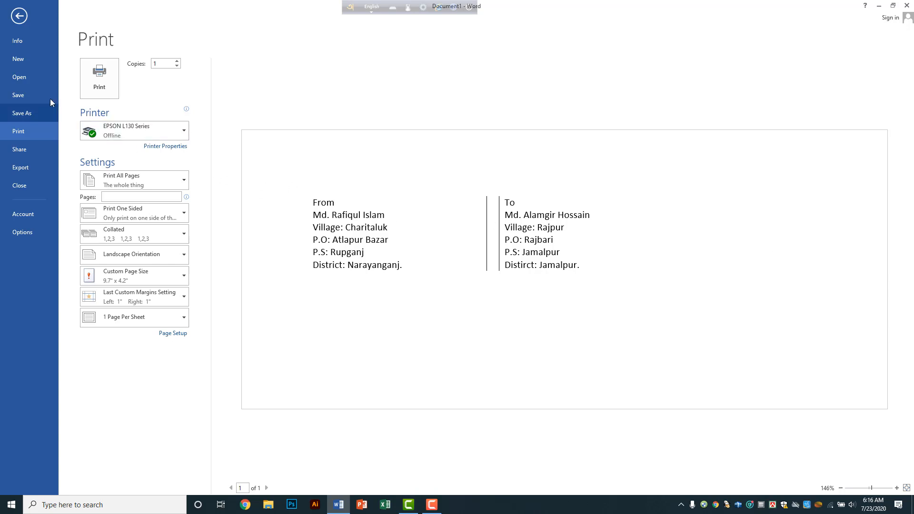
pyautogui.click(15, 18)
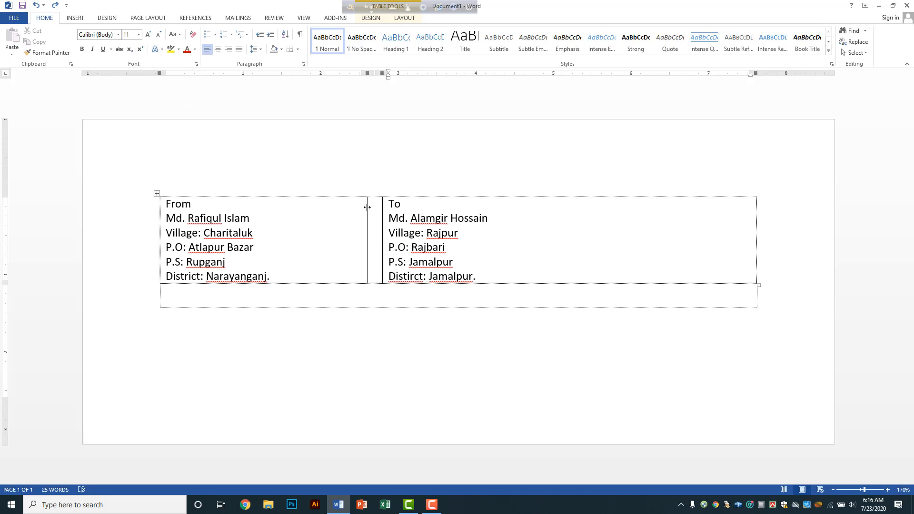
pyautogui.moveTo(383, 203); pyautogui.dragTo(538, 204)
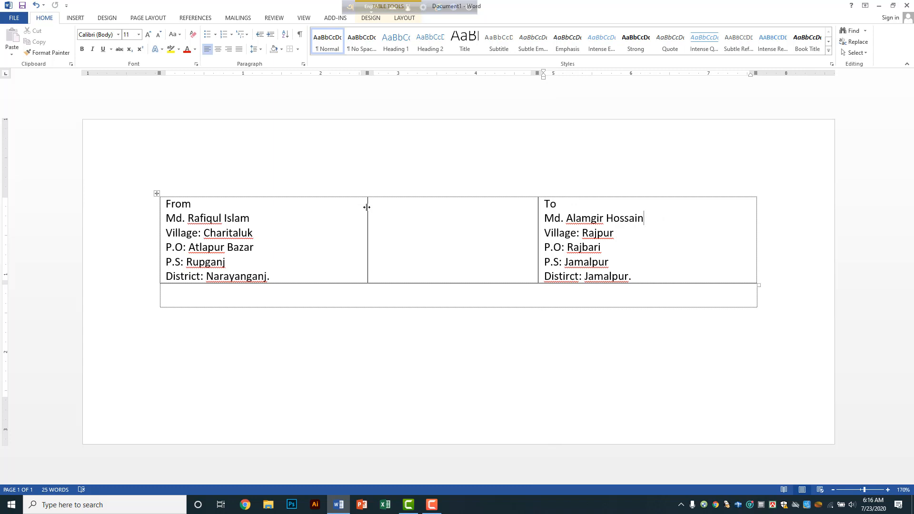
# Step: Rebalance the From, gap and To column widths
pyautogui.moveTo(367, 207); pyautogui.dragTo(427, 206)
pyautogui.moveTo(537, 202); pyautogui.dragTo(485, 204)
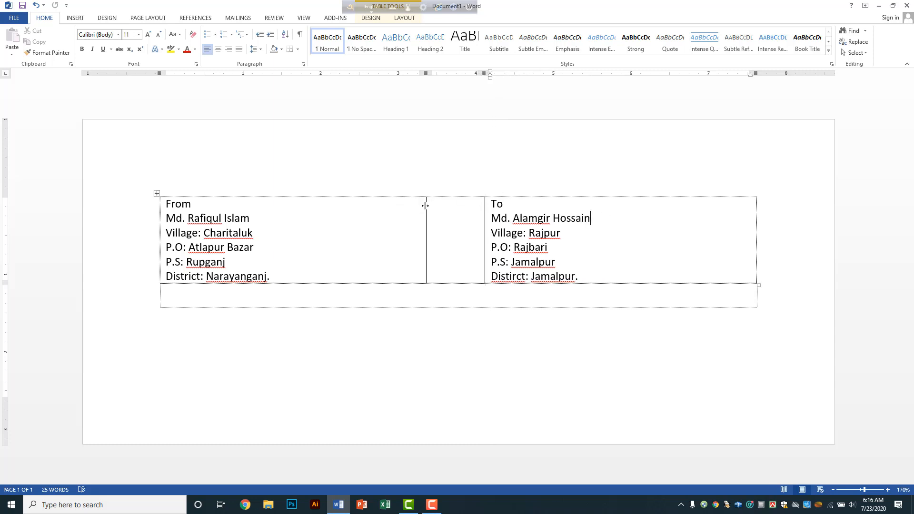
pyautogui.moveTo(426, 206); pyautogui.dragTo(407, 206)
pyautogui.click(433, 206)
pyautogui.click(610, 214)
# Step: Delete all the address text in the first row, leaving an empty box
pyautogui.click(240, 206)
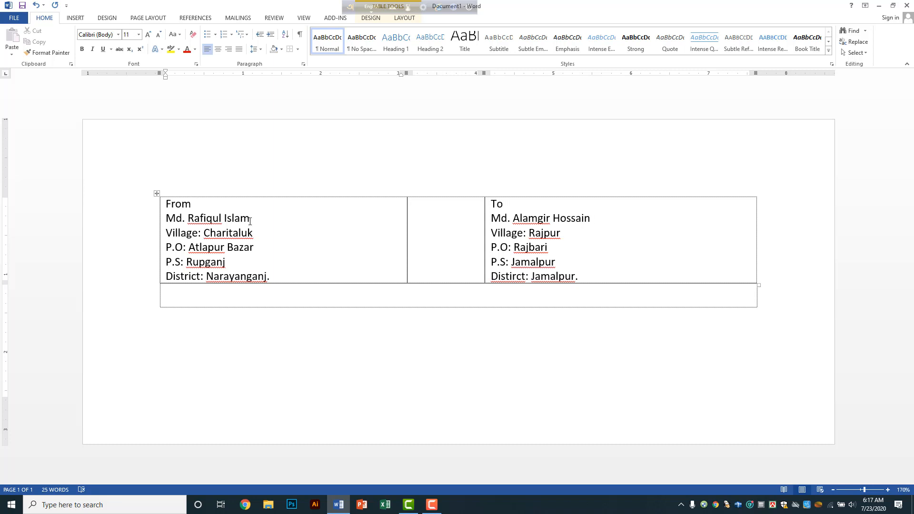
pyautogui.click(250, 220)
pyautogui.moveTo(169, 205); pyautogui.dragTo(599, 254)
pyautogui.press('Delete')
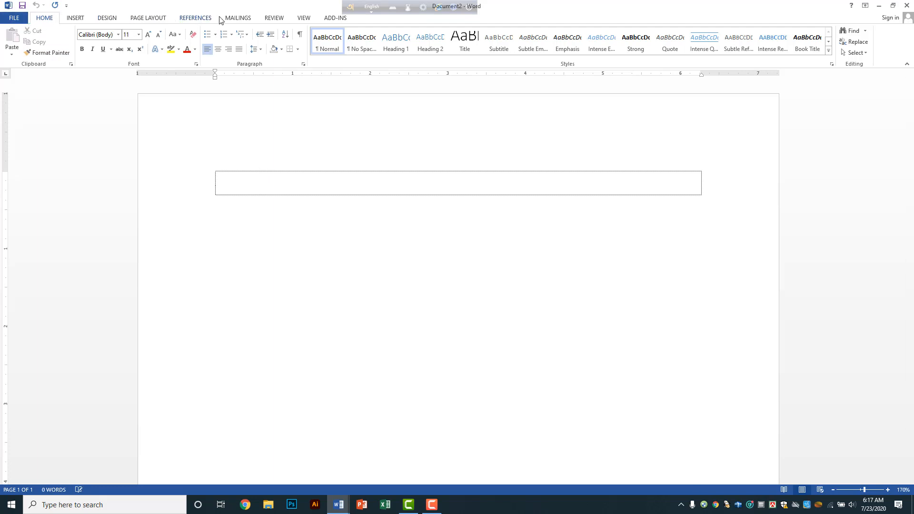
# Step: In Mailings > Envelopes, replace the Bengali return address with 'From' and placeholder text
pyautogui.click(237, 19)
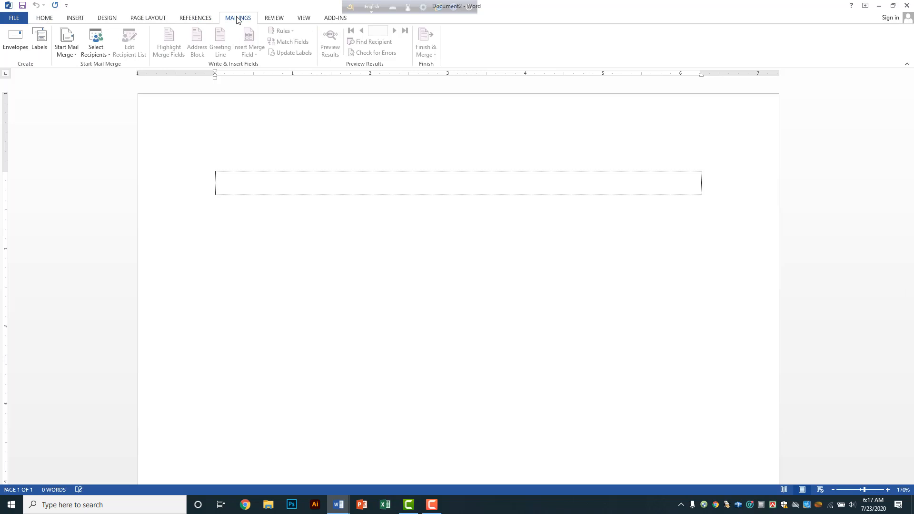
pyautogui.click(12, 48)
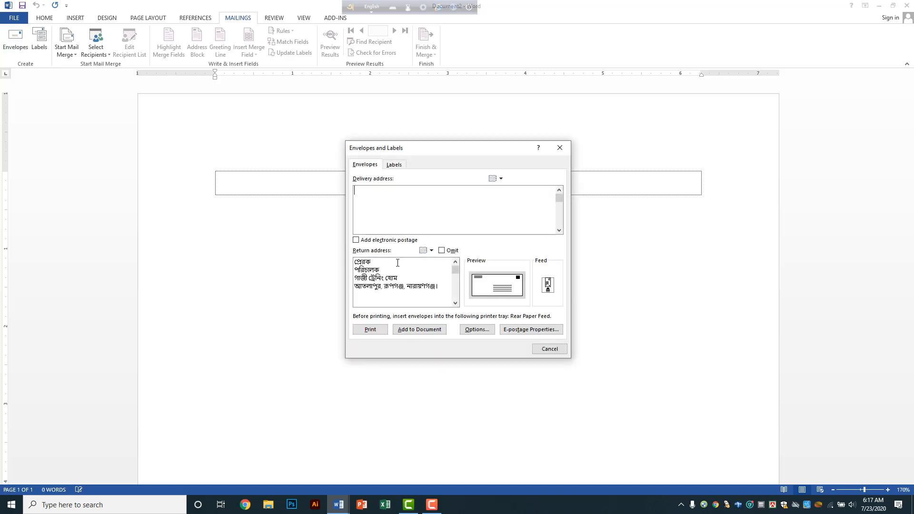
pyautogui.click(362, 266)
pyautogui.moveTo(362, 266); pyautogui.dragTo(433, 288)
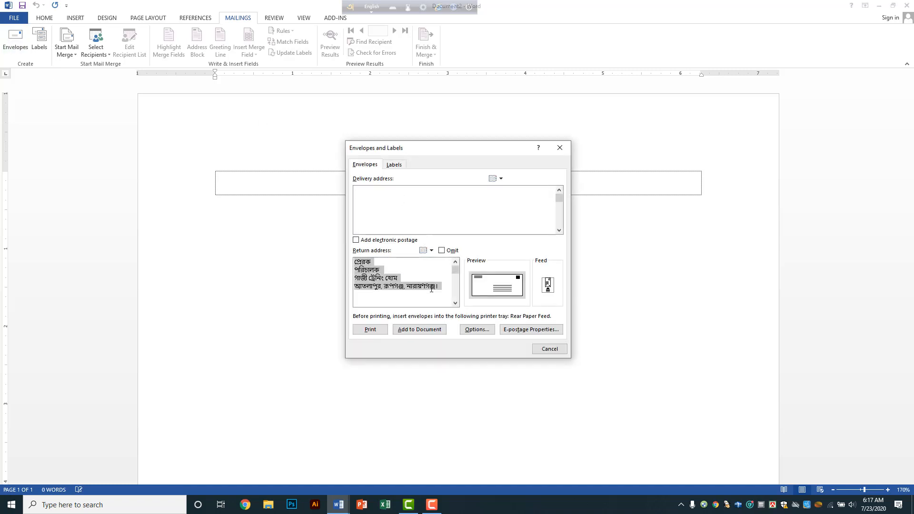
pyautogui.press('Delete')
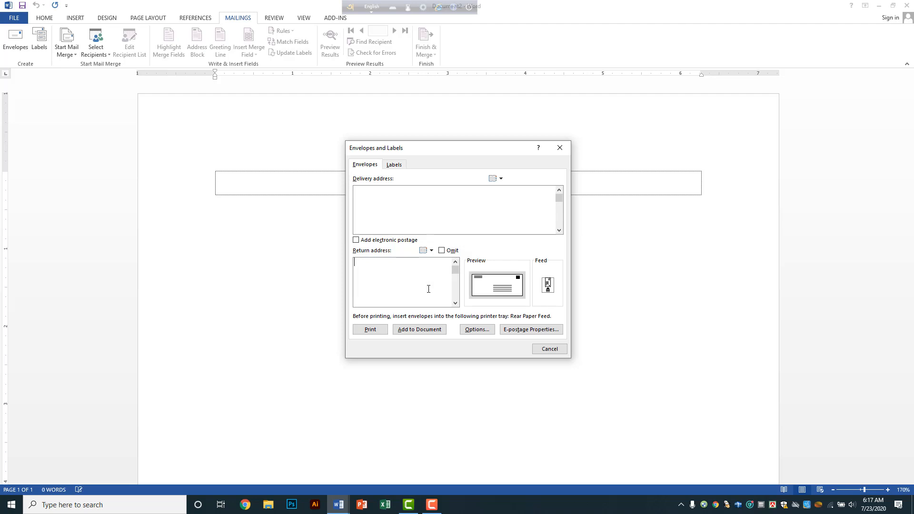
pyautogui.write('From')
pyautogui.write('Dkfjdfdof ')
pyautogui.write('fdfjioerfewoier ')
pyautogui.write('fdfj ewoifjkndf ')
pyautogui.write('dfjdksjfoieriuf')
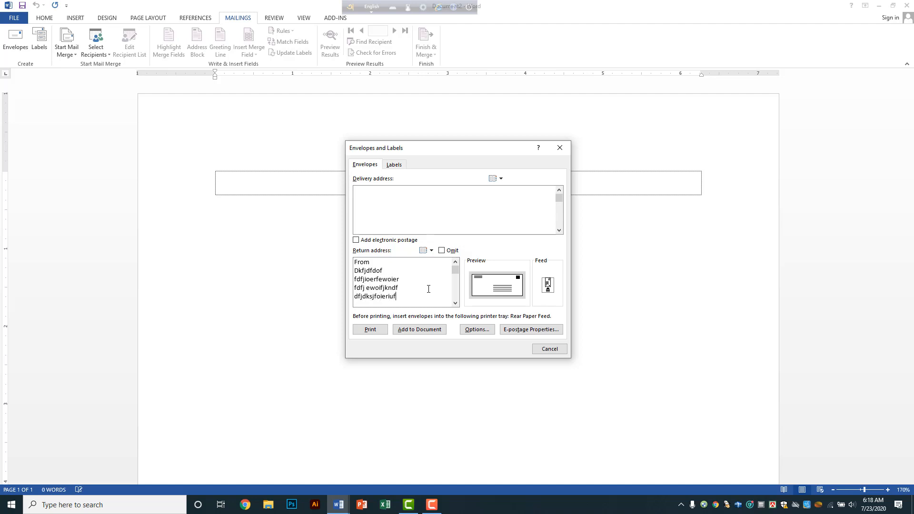
# Step: In the delivery address, type 'To', the recipient's name and the start of the address line
pyautogui.click(389, 194)
pyautogui.press('Return')
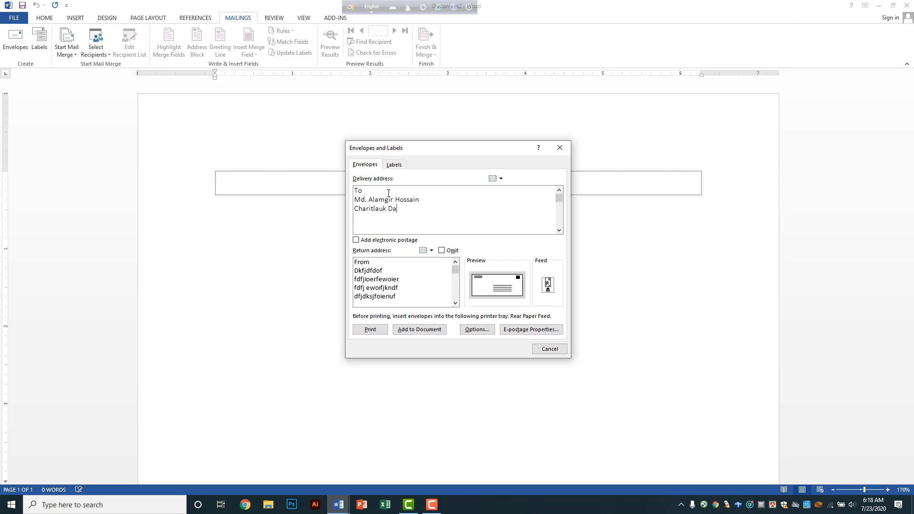
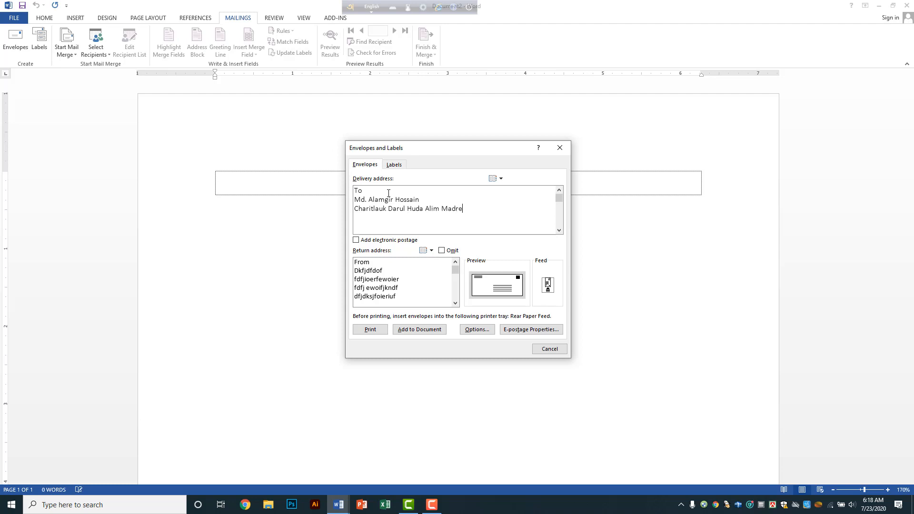
# Step: Correct and complete the recipient's address through the district
pyautogui.press('BackSpace')
pyautogui.press('BackSpace')
pyautogui.write('asahj')
pyautogui.press('BackSpace')
pyautogui.write('Rupganj, Narayanganj.')
# Step: Replace the placeholder return lines with the sender's name, a dashed line and a filler line
pyautogui.moveTo(356, 271); pyautogui.dragTo(411, 302)
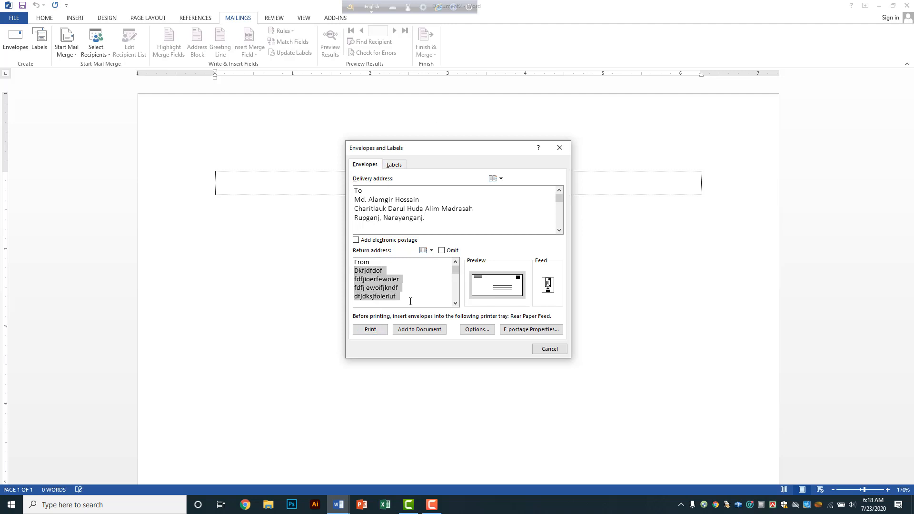
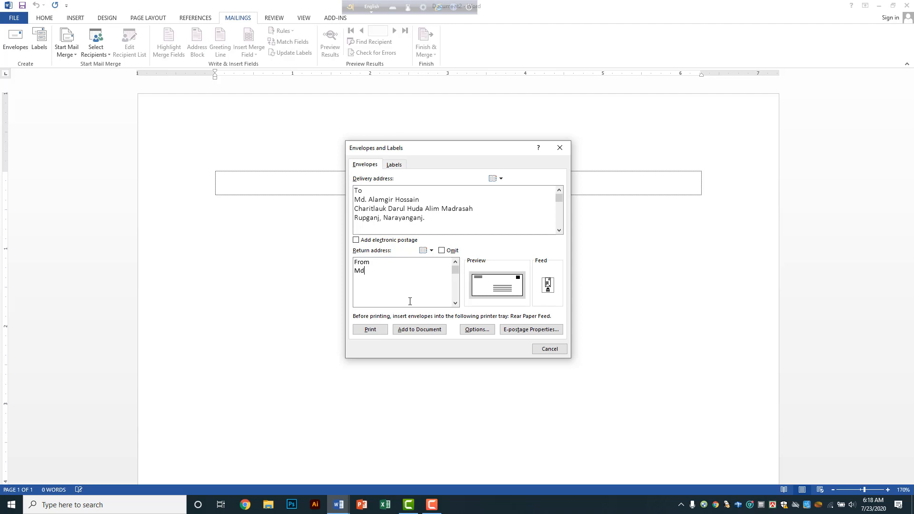
pyautogui.write('----')
pyautogui.write('--------')
pyautogui.press('Return')
pyautogui.write('kfdjfkdfjd kjdf ')
pyautogui.write('fdfjdj fdjf')
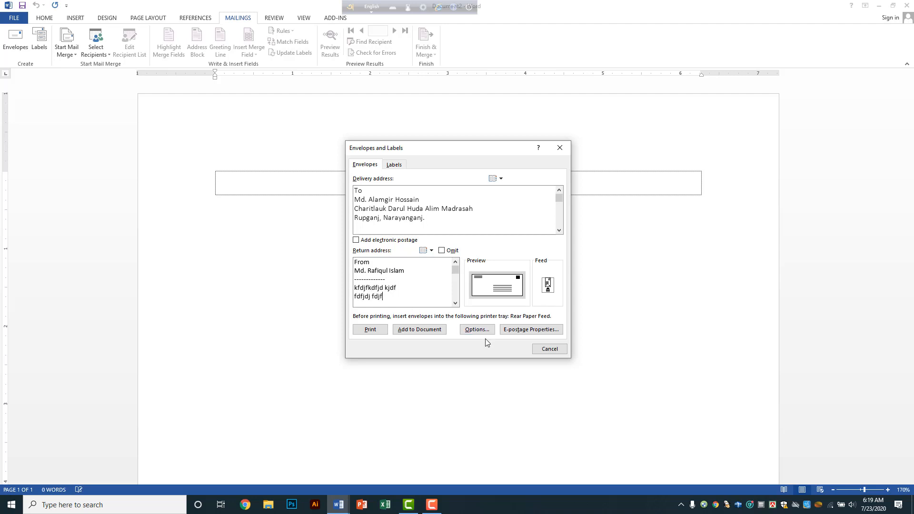
# Step: Add the envelope addresses to the document, keep the return address as default, and undo trial blank lines
pyautogui.click(425, 333)
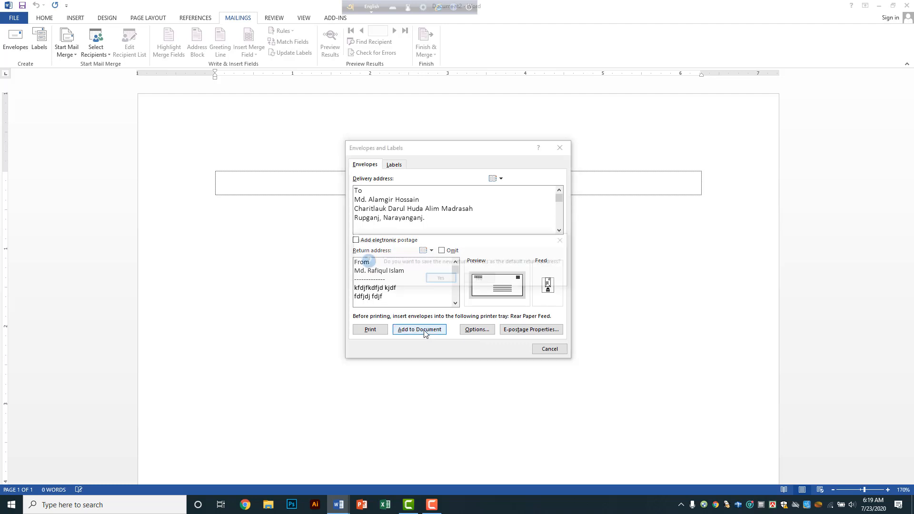
pyautogui.click(440, 280)
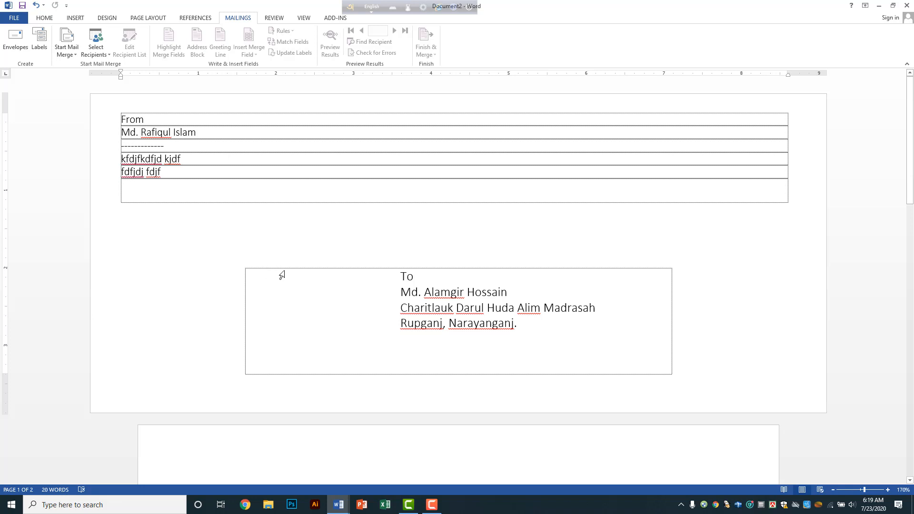
pyautogui.click(414, 276)
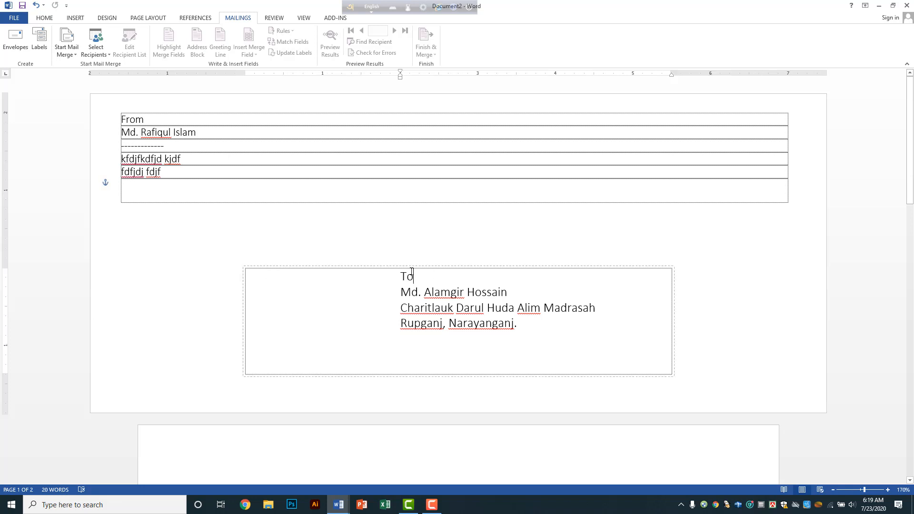
pyautogui.click(178, 114)
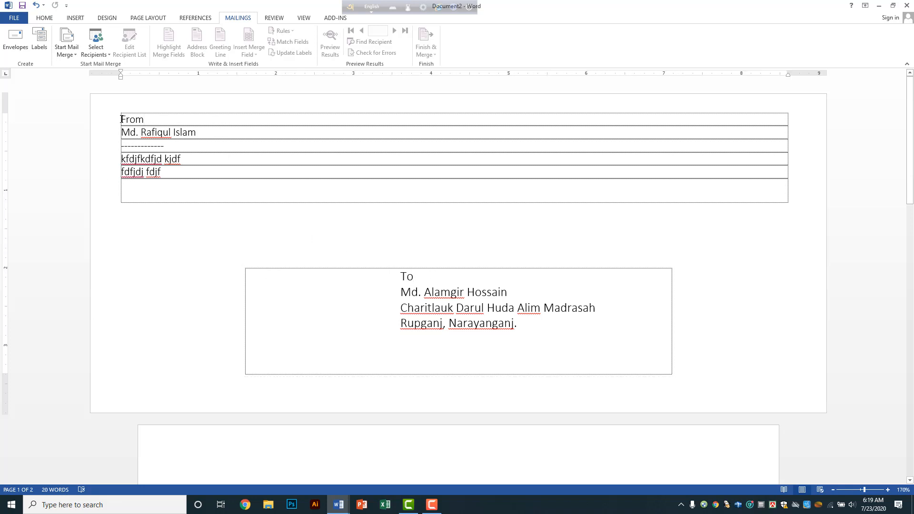
pyautogui.press('Return')
pyautogui.press('Return')
pyautogui.press('Return')
pyautogui.press('Return')
pyautogui.press('Return')
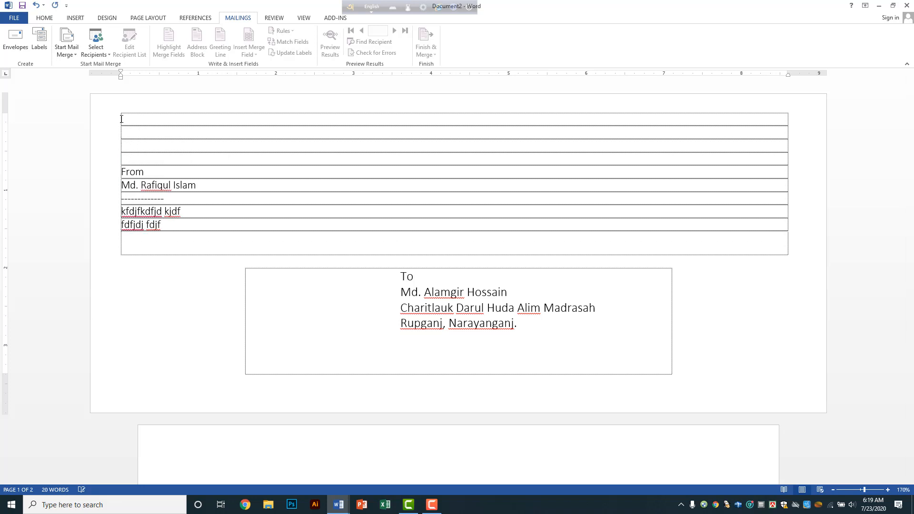
pyautogui.press('Return')
pyautogui.press('Return')
pyautogui.press('Return')
pyautogui.press('Return')
pyautogui.press('Return')
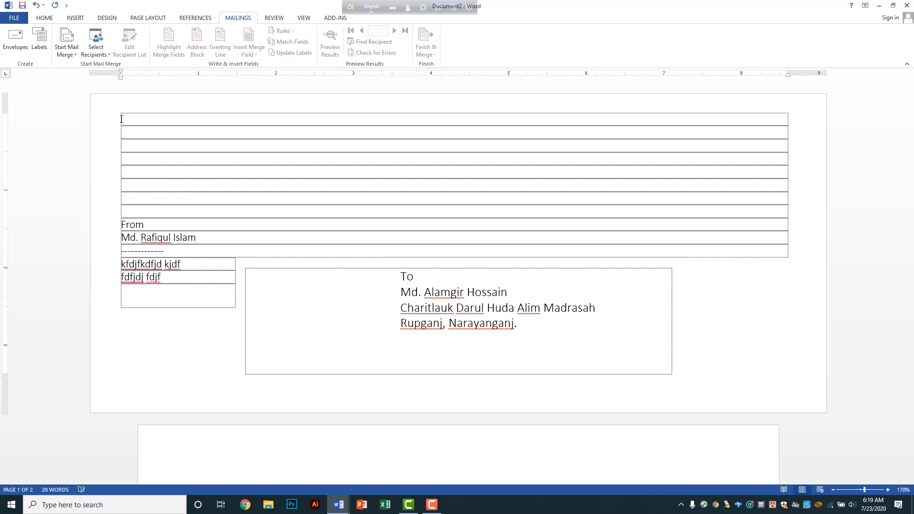
pyautogui.press('Return')
pyautogui.press('Return')
pyautogui.press('Return')
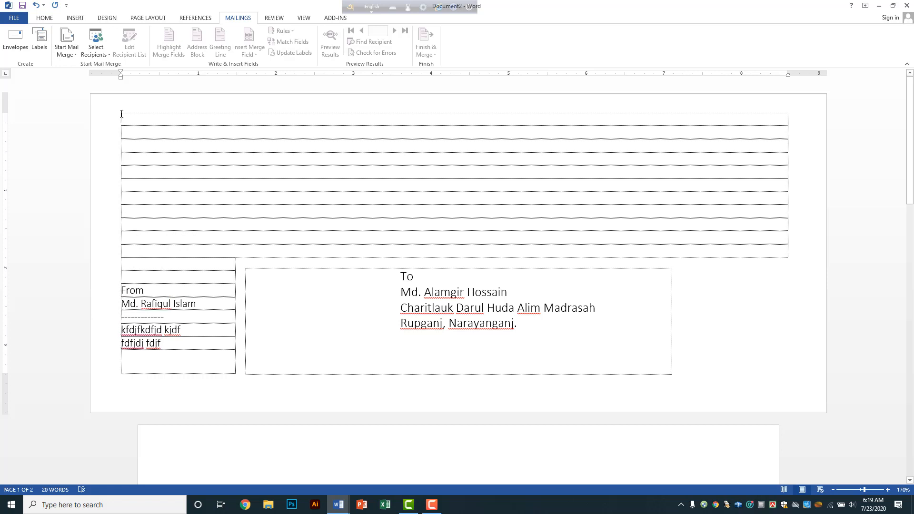
pyautogui.hotkey('ctrl', 'z')
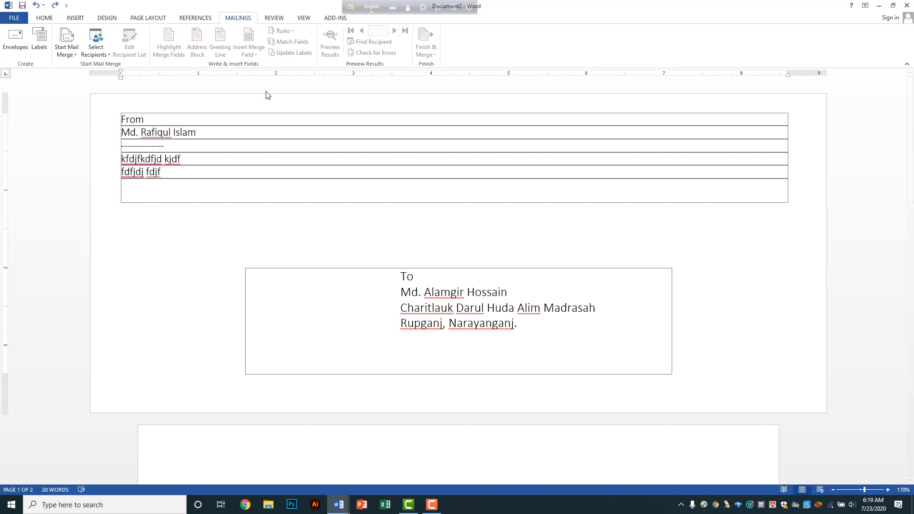
# Step: Drag the To address box up alongside the From block at the top of the page
pyautogui.click(383, 274)
pyautogui.moveTo(381, 269); pyautogui.dragTo(383, 115)
pyautogui.click(334, 256)
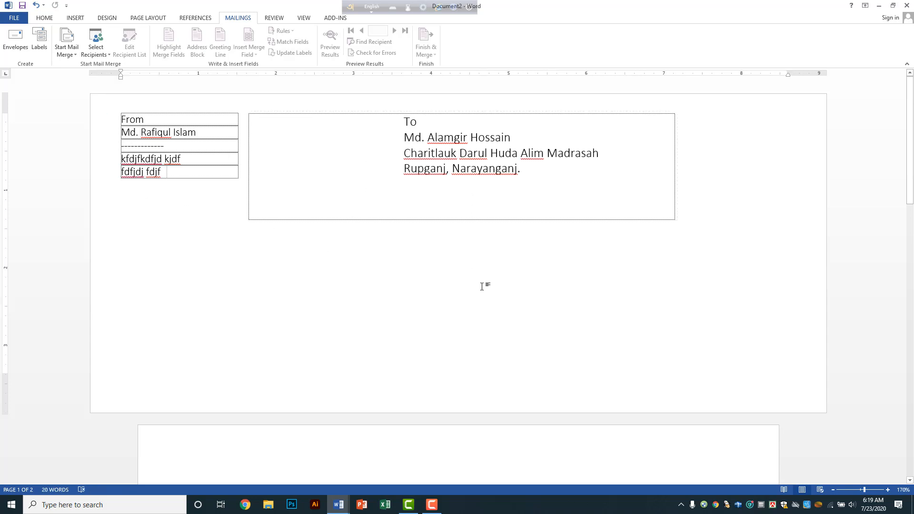
pyautogui.scroll(-3, 482, 302)
pyautogui.scroll(3, 483, 302)
pyautogui.scroll(-1, 483, 301)
pyautogui.scroll(-6, 482, 302)
pyautogui.scroll(7, 482, 301)
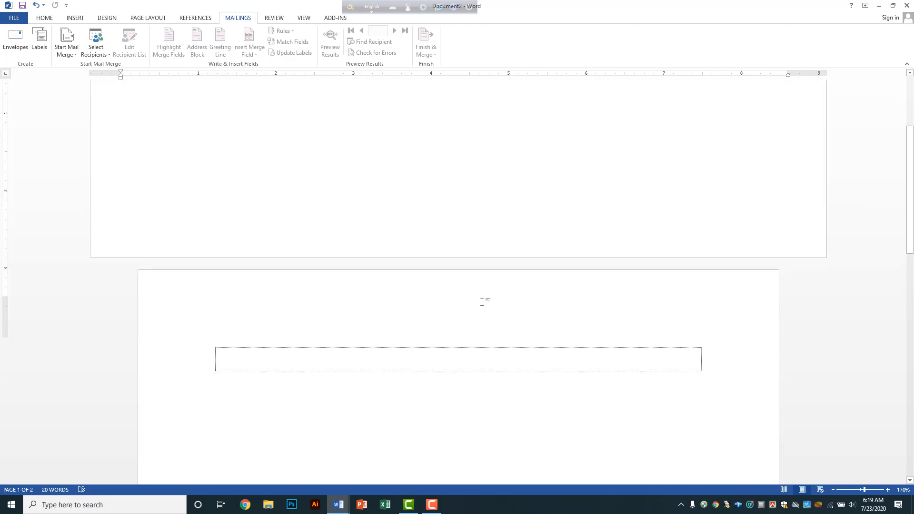
pyautogui.click(610, 158)
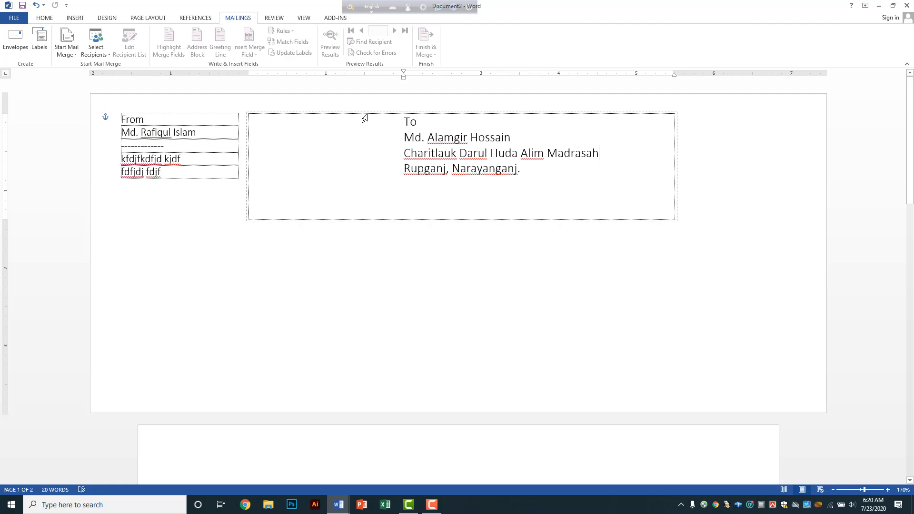
# Step: Drag the To address box down beneath the From table and return to the From text
pyautogui.moveTo(373, 115); pyautogui.dragTo(389, 219)
pyautogui.click(233, 232)
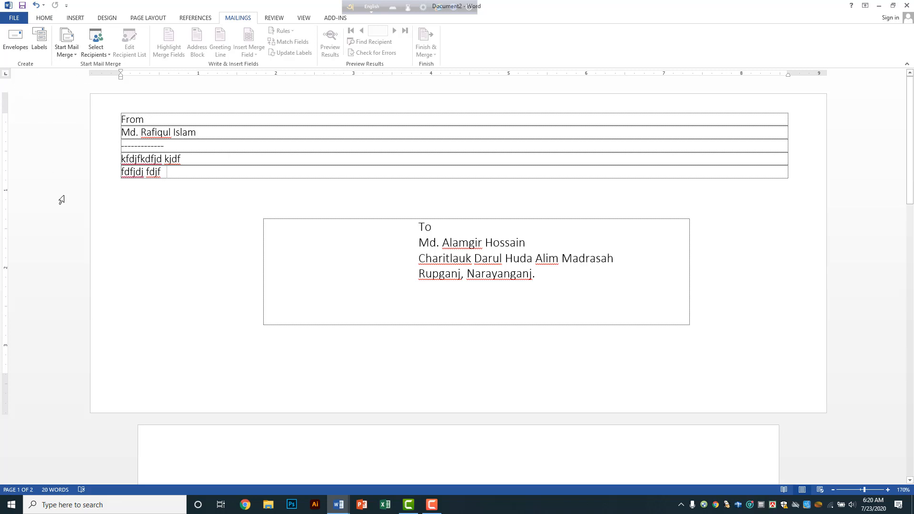
# Step: In Labels, change the address's first word from To to From and choose Microsoft 30 Per Page labels
pyautogui.click(40, 43)
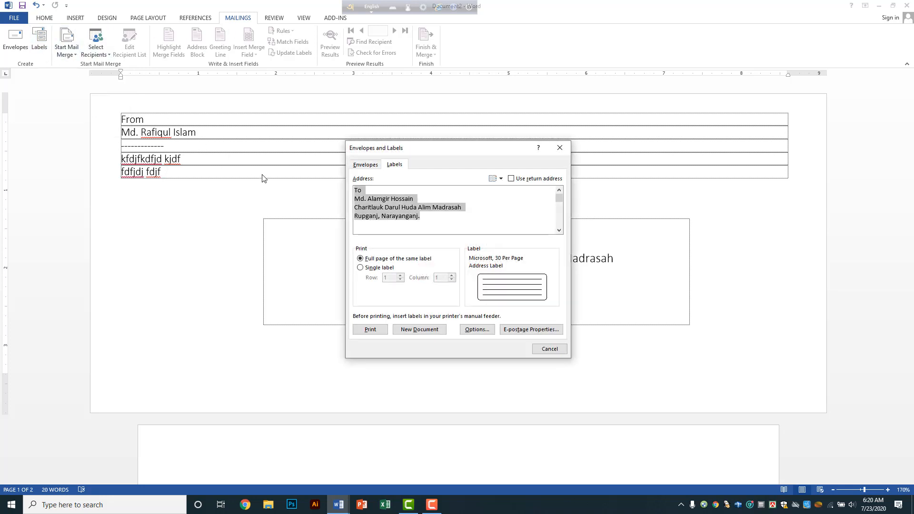
pyautogui.click(430, 217)
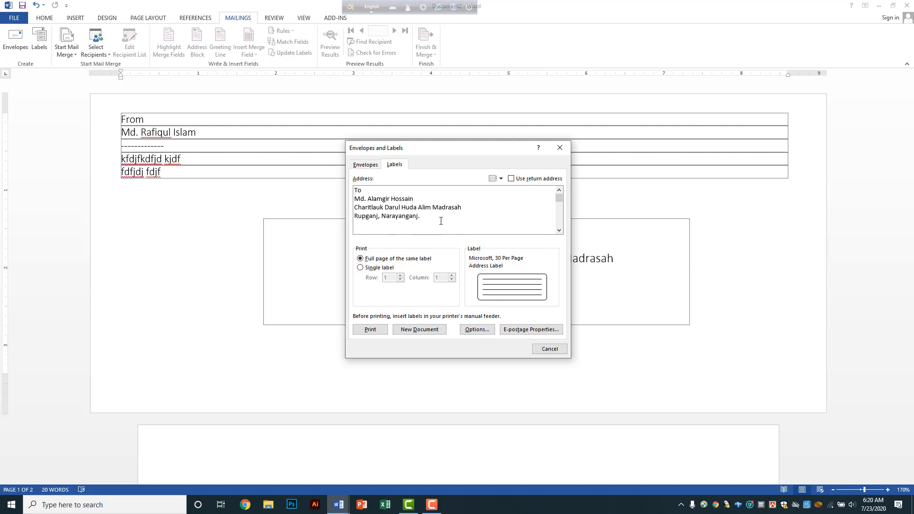
pyautogui.click(375, 190)
pyautogui.press('BackSpace')
pyautogui.press('BackSpace')
pyautogui.write('From')
pyautogui.click(476, 330)
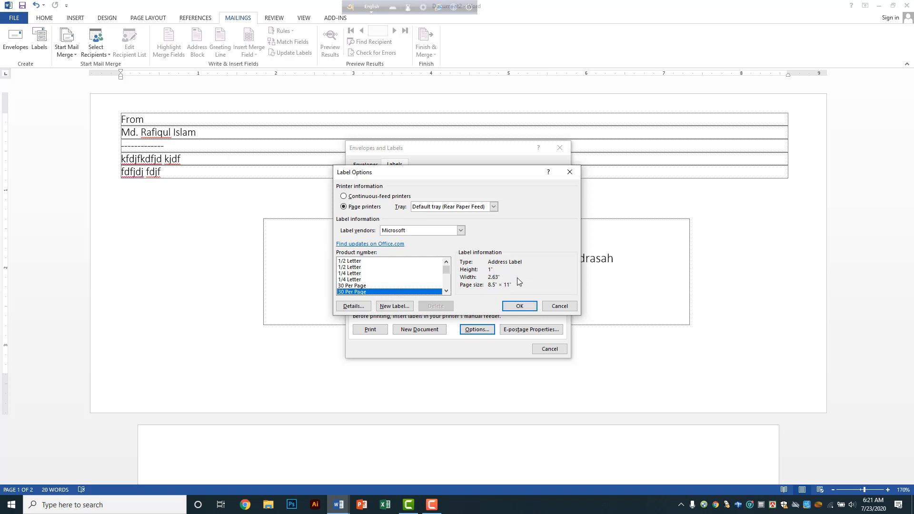
pyautogui.click(520, 306)
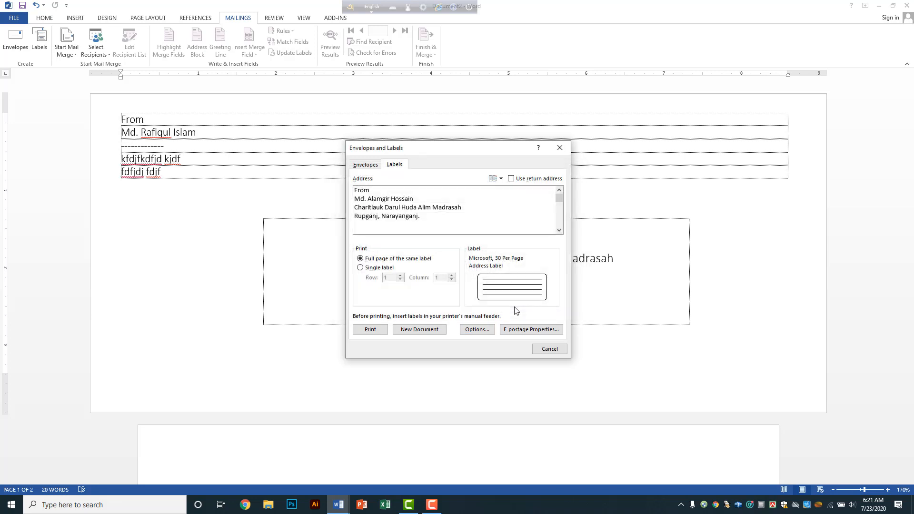
# Step: Generate a new document of 30-per-page From address labels and scroll through the sheet
pyautogui.click(419, 329)
pyautogui.scroll(-2, 425, 334)
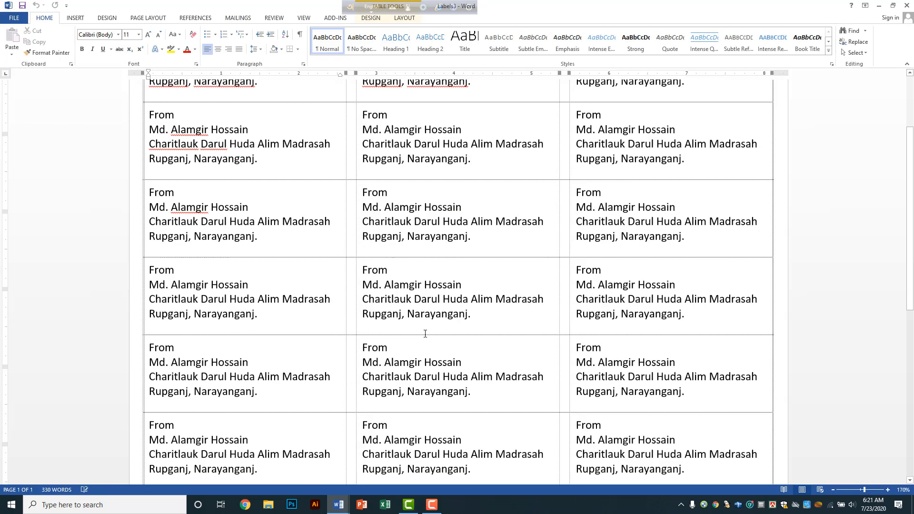
pyautogui.scroll(-5, 426, 334)
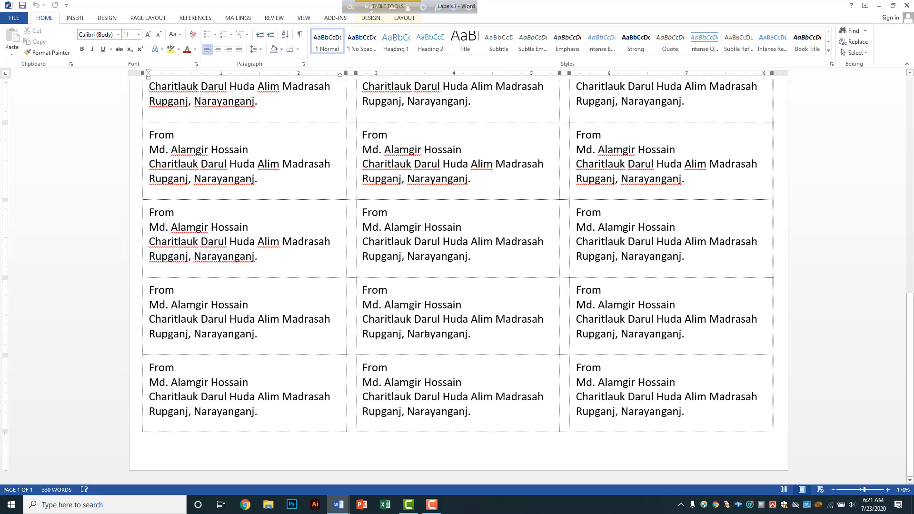
pyautogui.scroll(10, 425, 333)
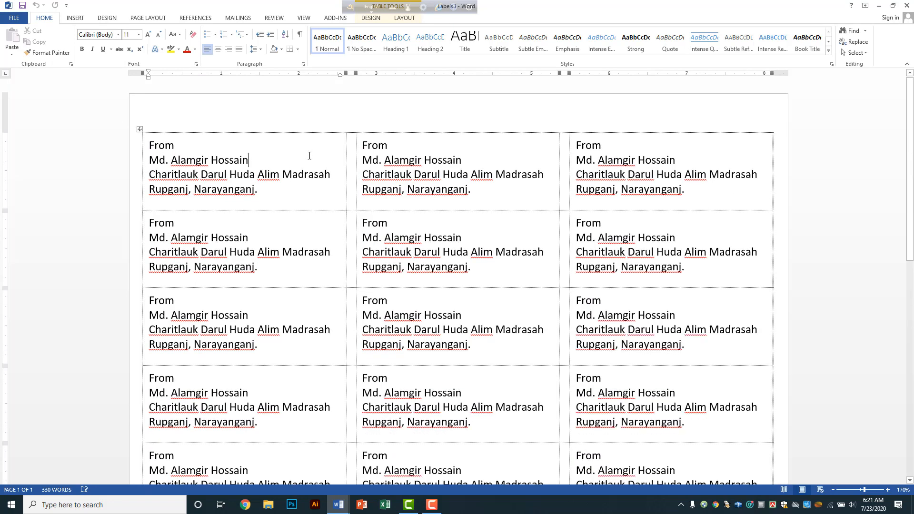
pyautogui.scroll(-10, 310, 226)
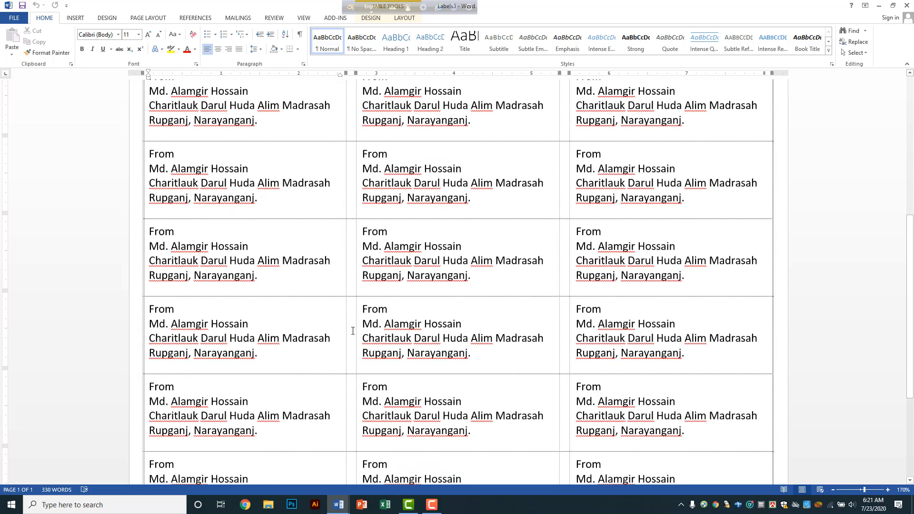
pyautogui.scroll(10, 353, 331)
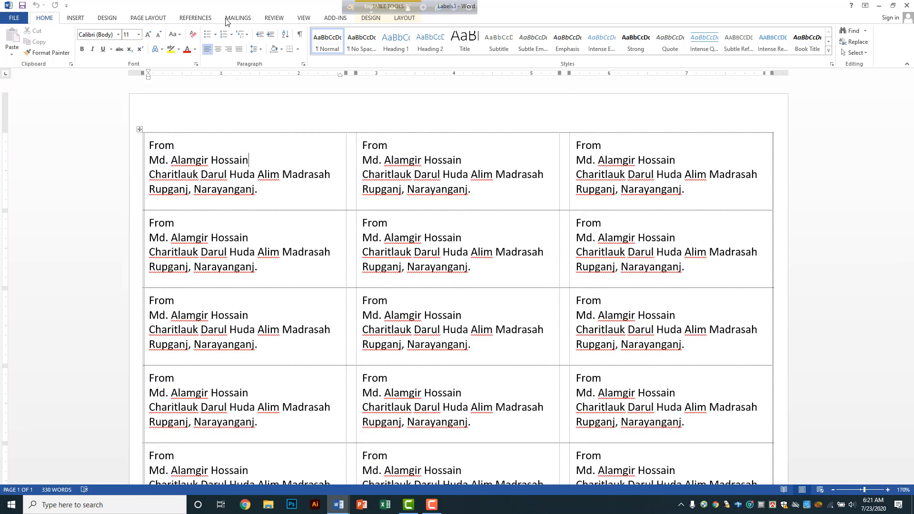
pyautogui.click(240, 18)
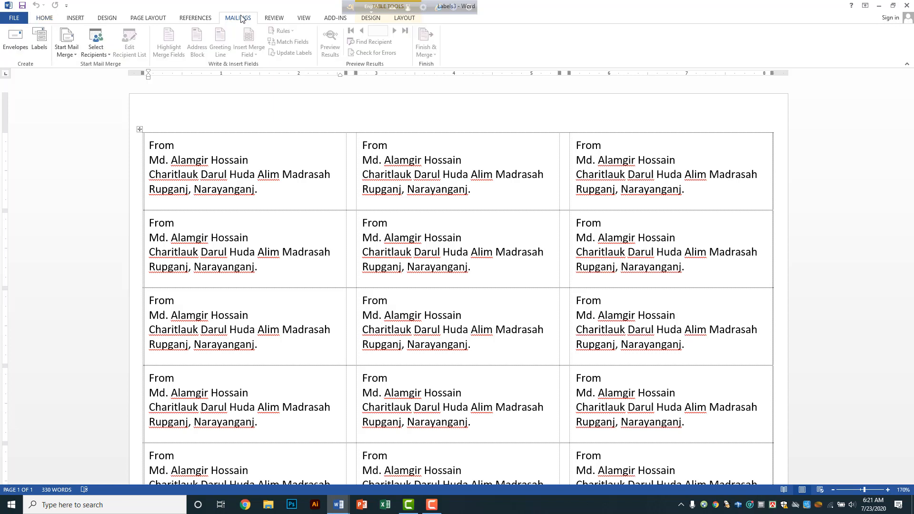
pyautogui.click(40, 48)
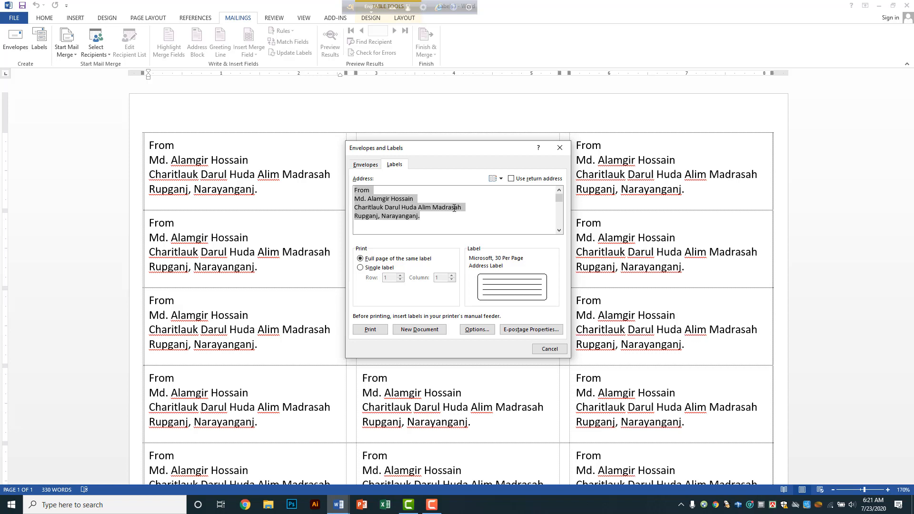
pyautogui.press('BackSpace')
pyautogui.write('fdkj')
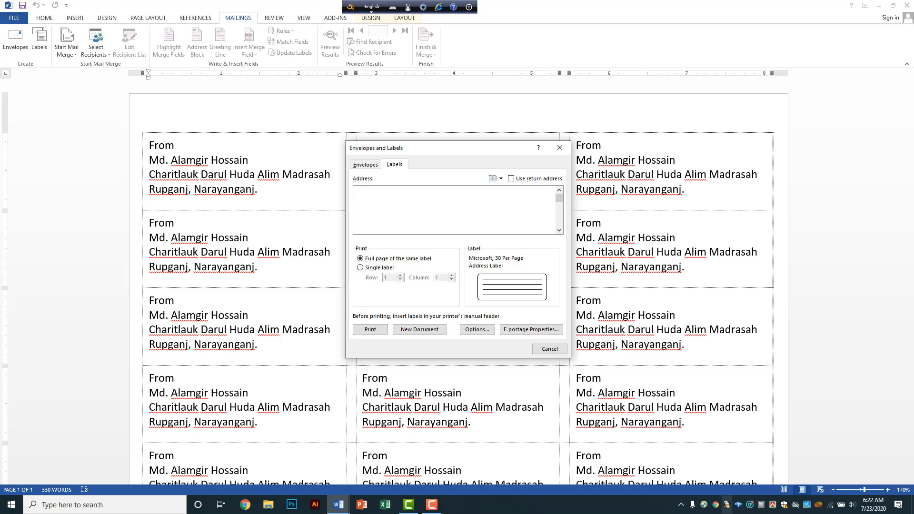
pyautogui.click(773, 506)
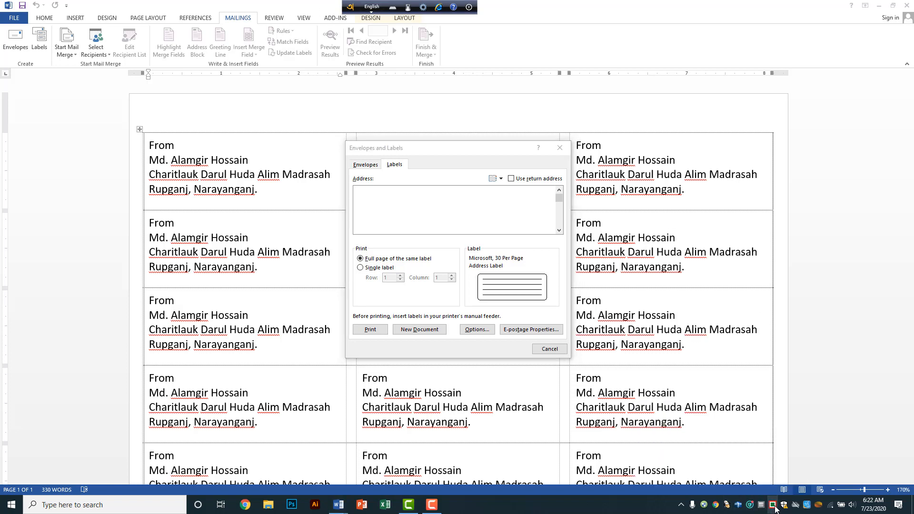
pyautogui.rightClick(775, 508)
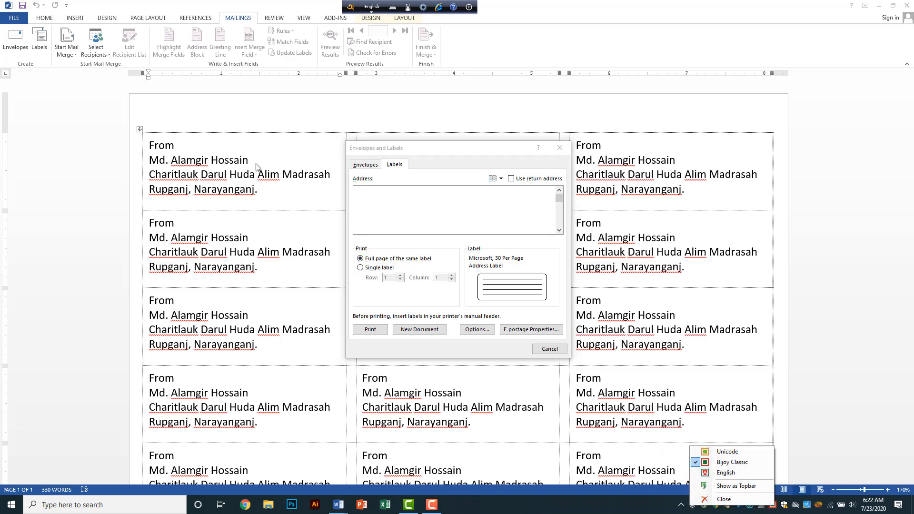
pyautogui.click(48, 20)
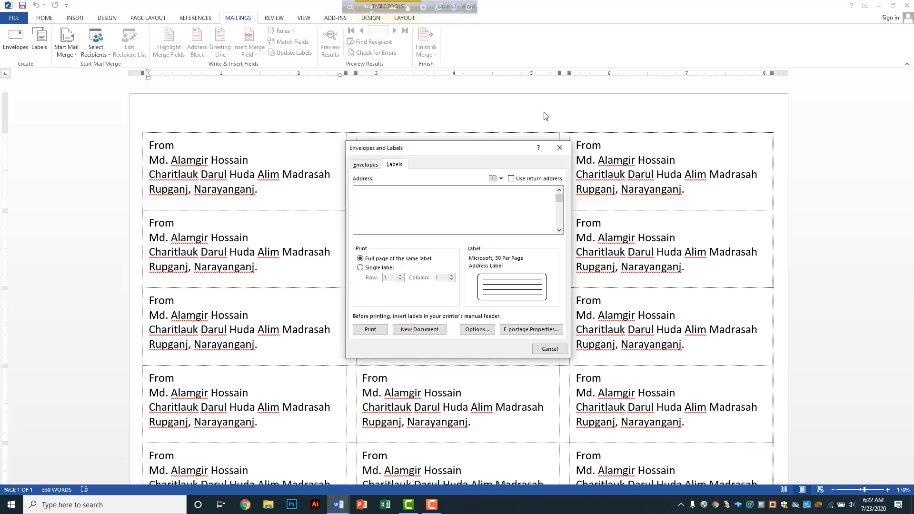
pyautogui.click(560, 148)
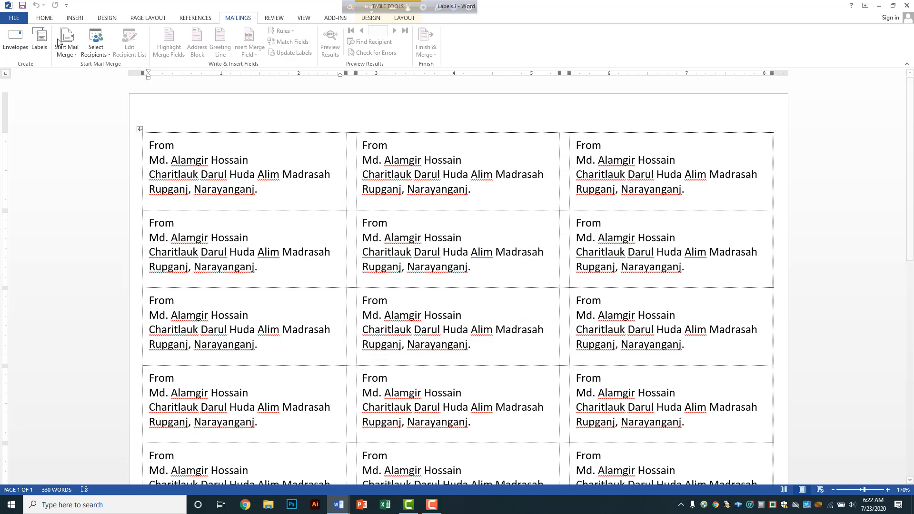
# Step: Set the Home tab font to SutonnyMJ
pyautogui.click(44, 19)
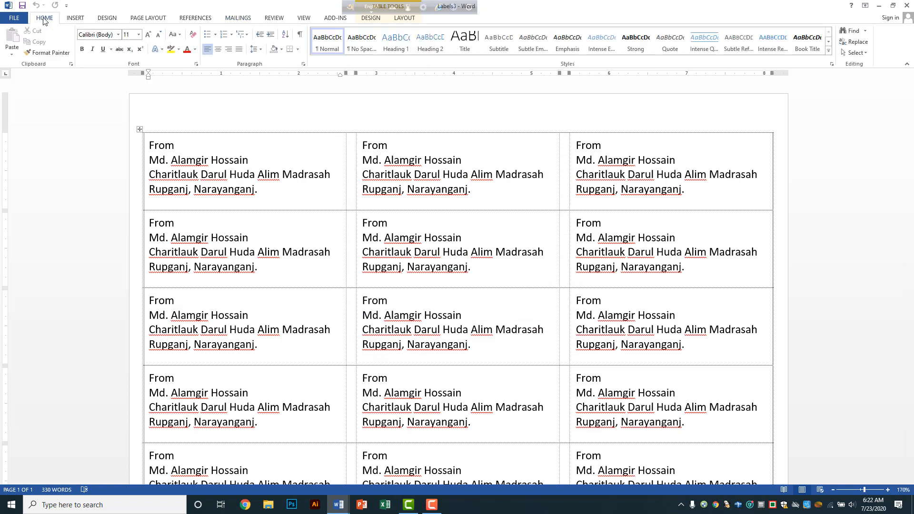
pyautogui.click(117, 35)
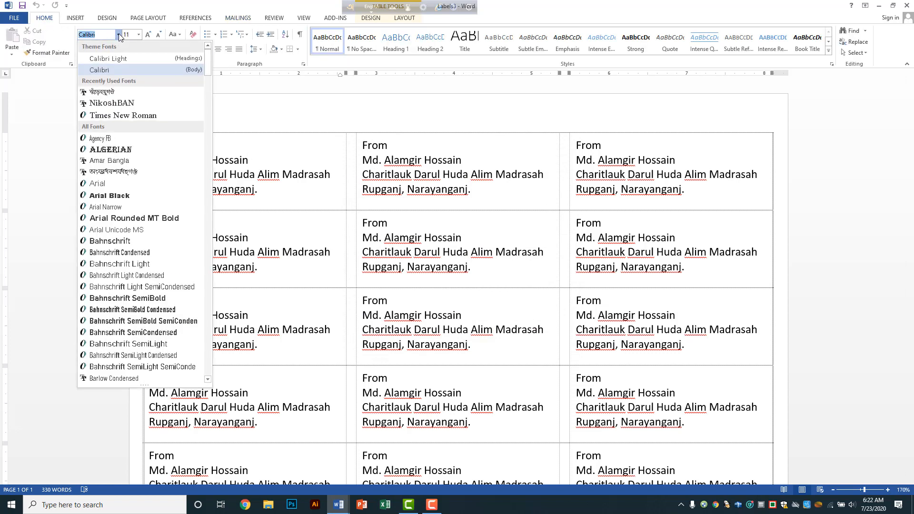
pyautogui.click(108, 92)
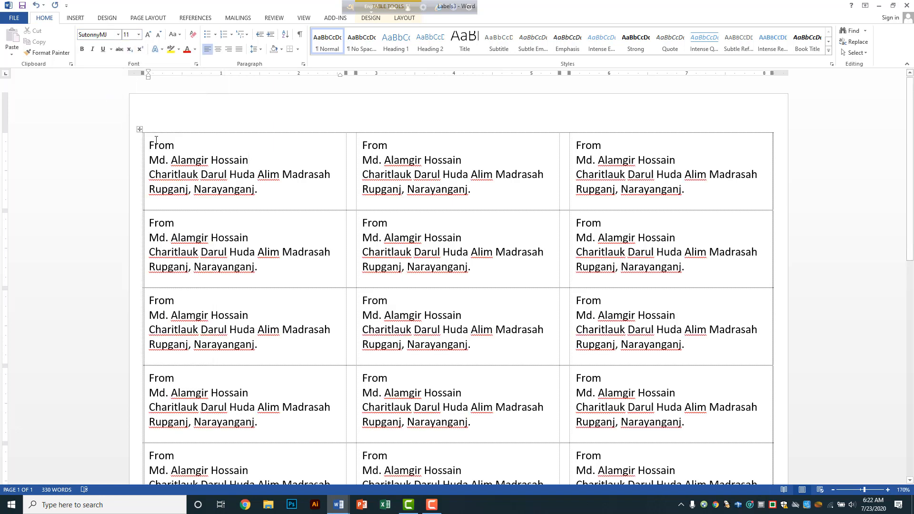
pyautogui.click(238, 20)
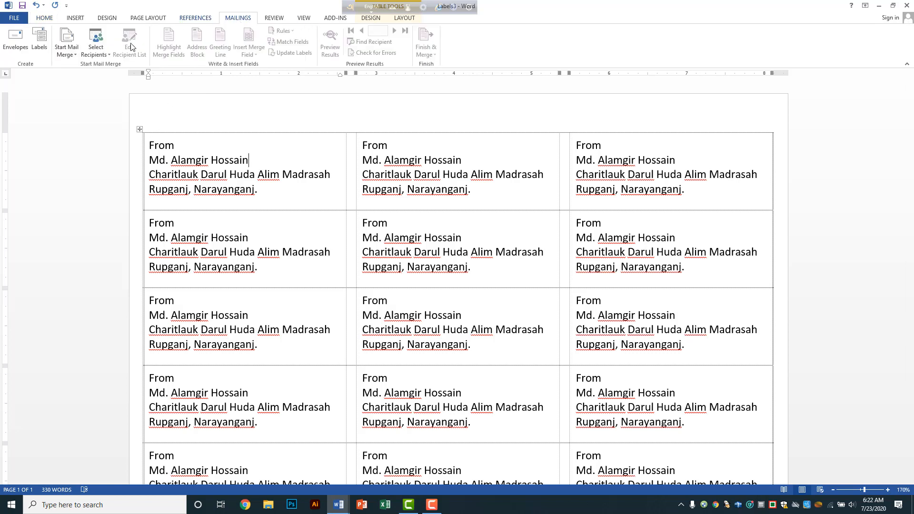
# Step: Reopen Labels and empty the Address box, deleting the prefilled address and garbled test lines
pyautogui.click(40, 43)
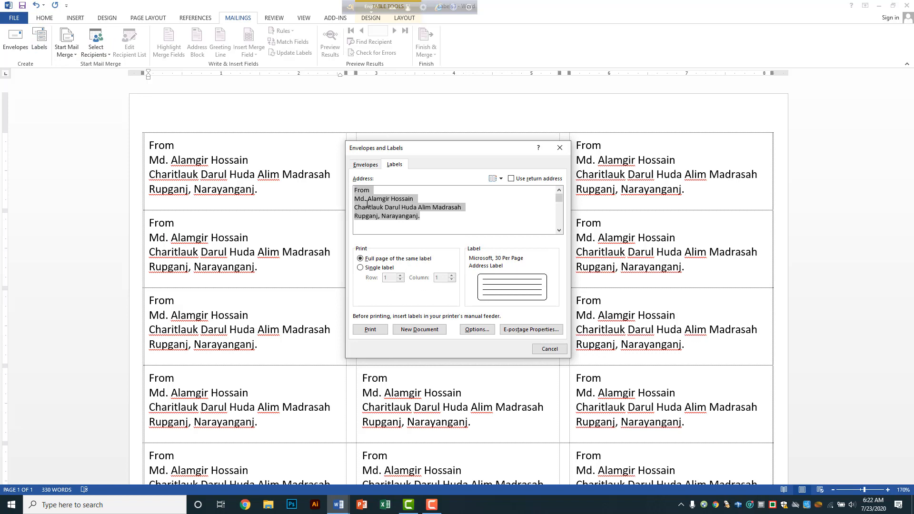
pyautogui.press('BackSpace')
pyautogui.write('vw')
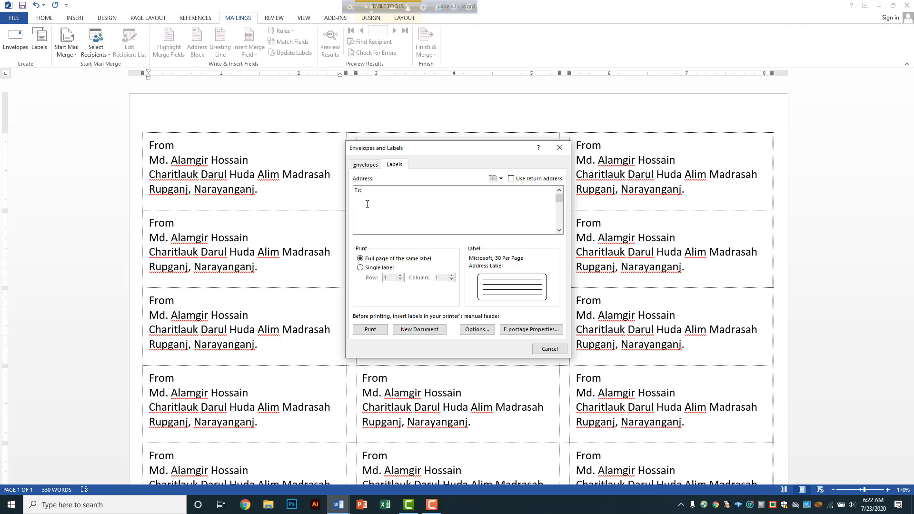
pyautogui.write('KvZwKv`ZK ZvwKZ WMn')
pyautogui.press('Return')
pyautogui.write('vwK`ZwKv WnM')
pyautogui.moveTo(355, 191); pyautogui.dragTo(417, 201)
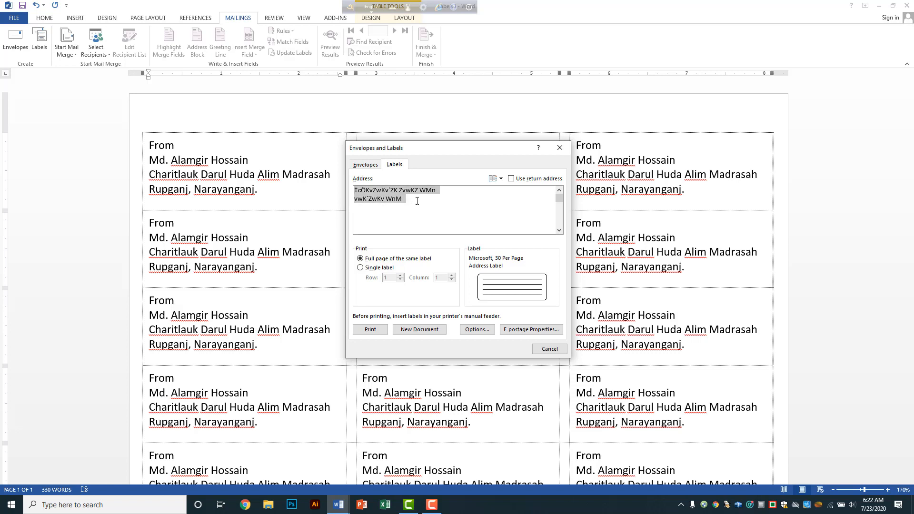
pyautogui.press('BackSpace')
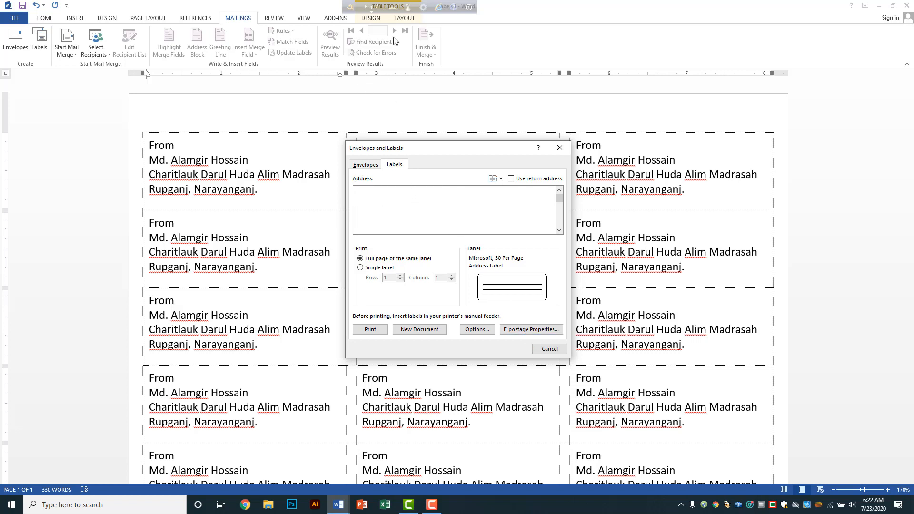
# Step: With Bangla input on, type the heading প্রেরক and the sender's name in the Address box
pyautogui.click(371, 7)
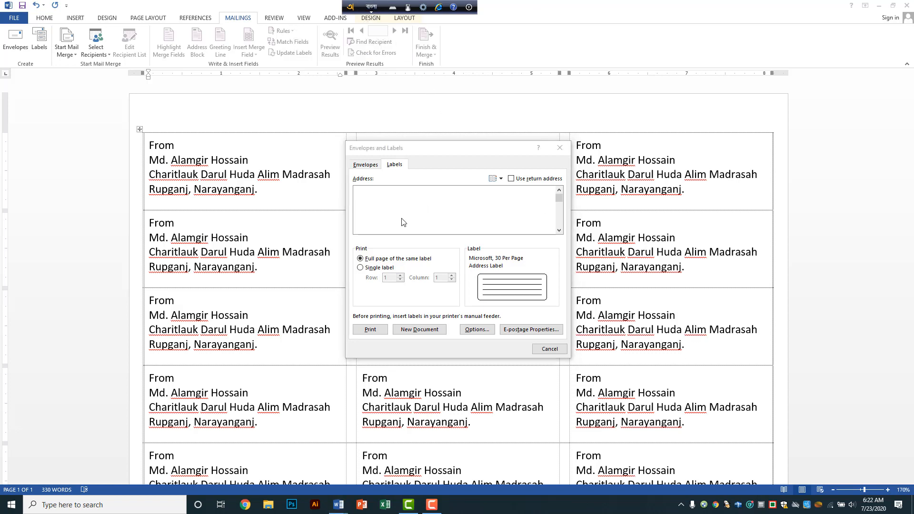
pyautogui.click(402, 200)
pyautogui.write('fd')
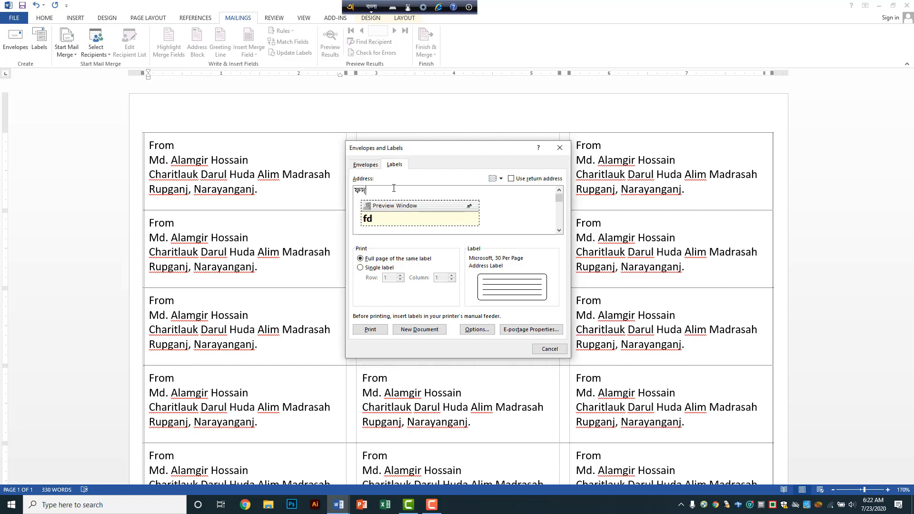
pyautogui.press('BackSpace')
pyautogui.press('BackSpace')
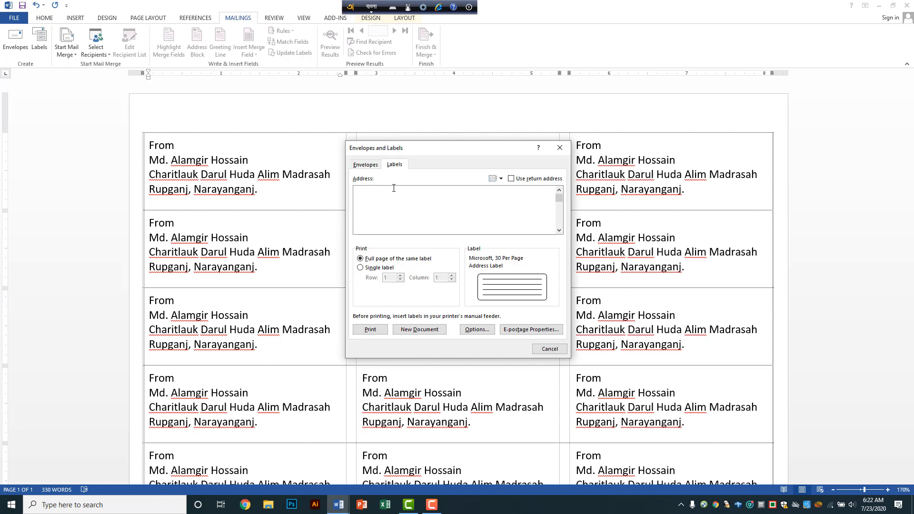
pyautogui.write('pre')
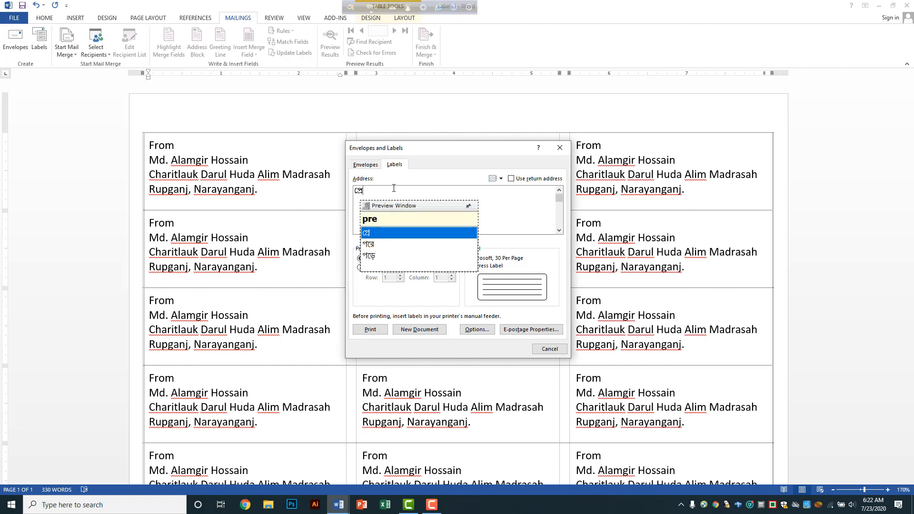
pyautogui.write('rok')
pyautogui.press('Return')
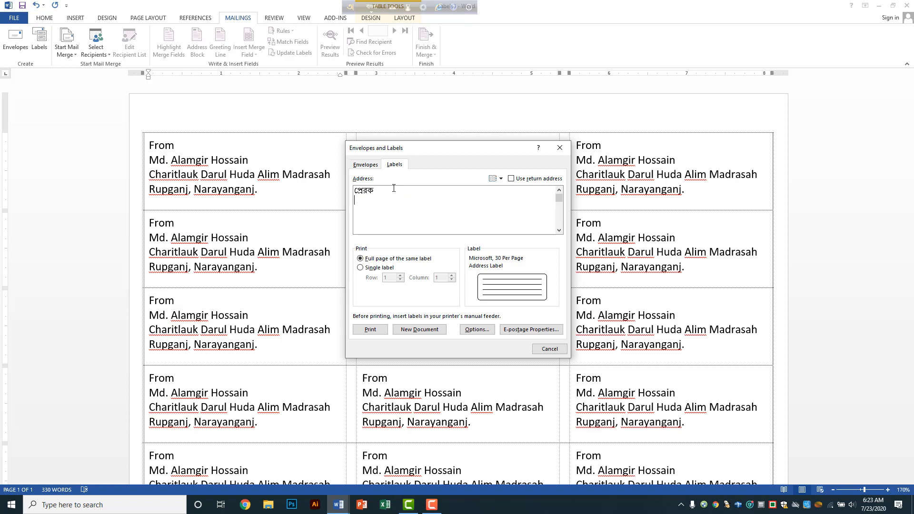
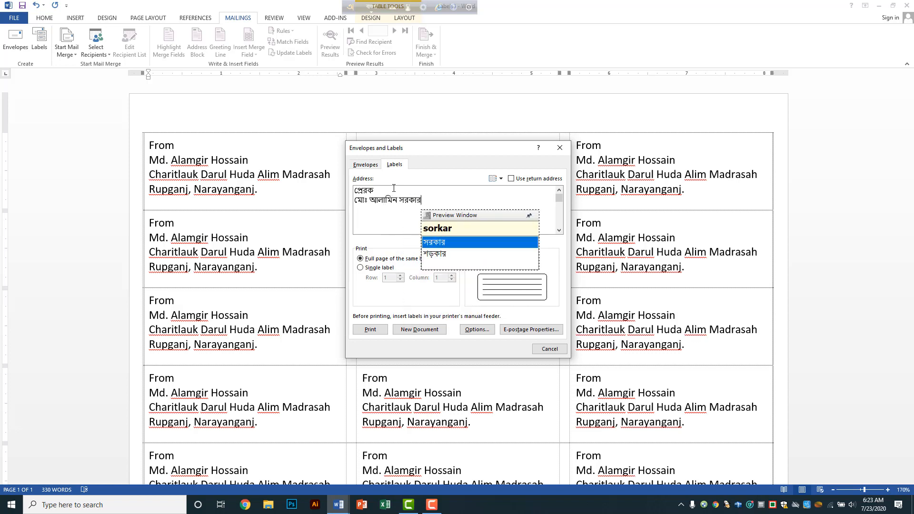
pyautogui.press('Return')
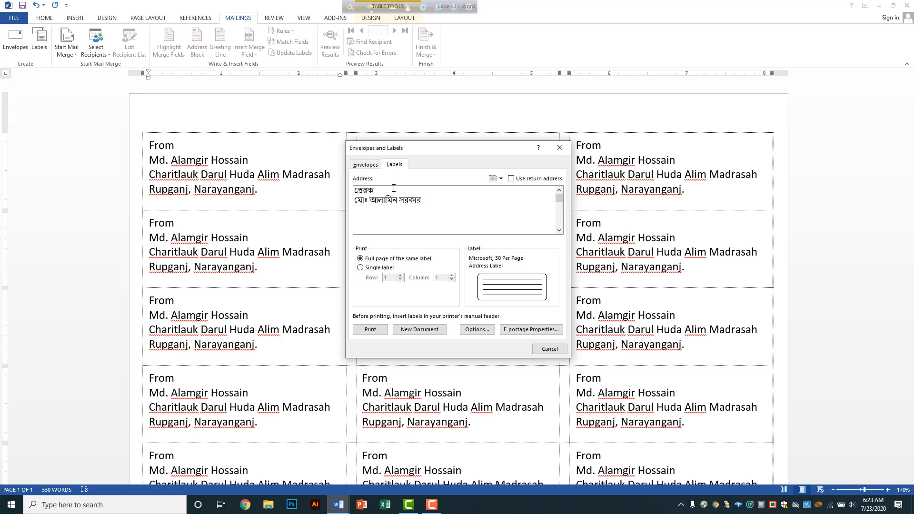
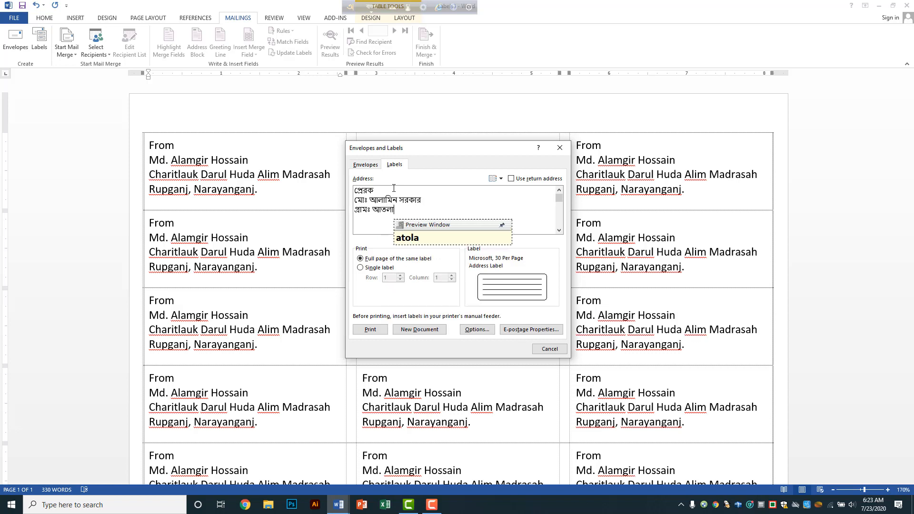
# Step: Add the sender's village, post office, upazila and district lines to the address
pyautogui.press('Return')
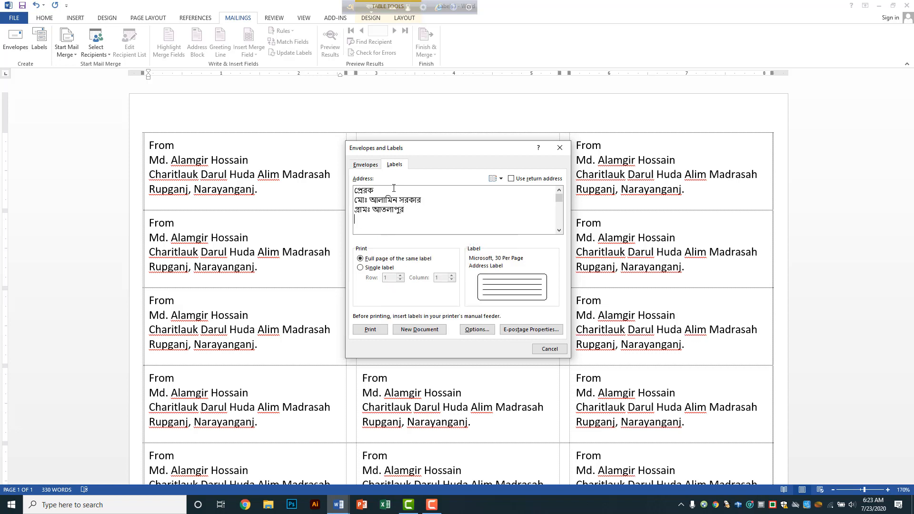
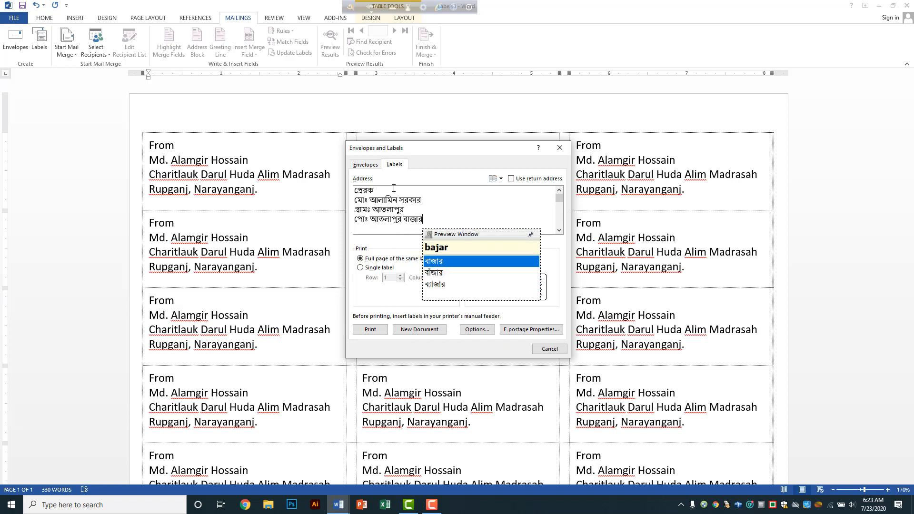
pyautogui.press('Return')
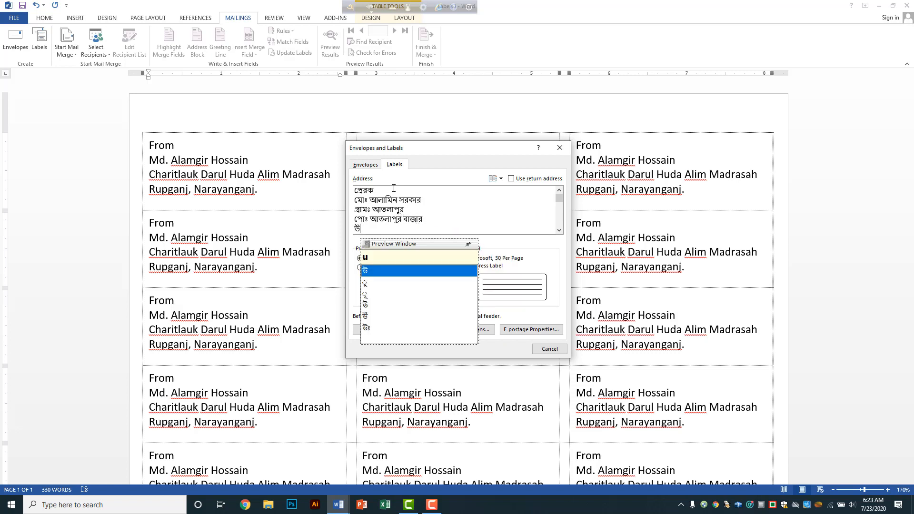
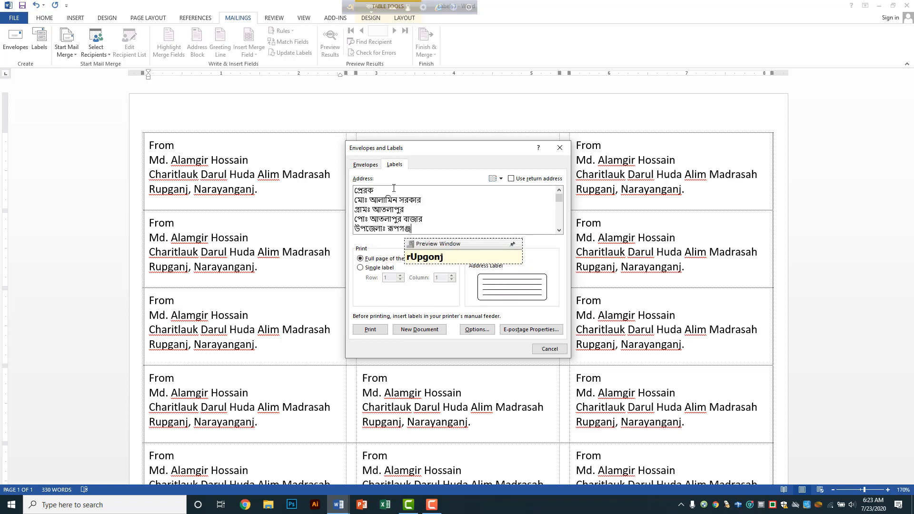
pyautogui.press('Return')
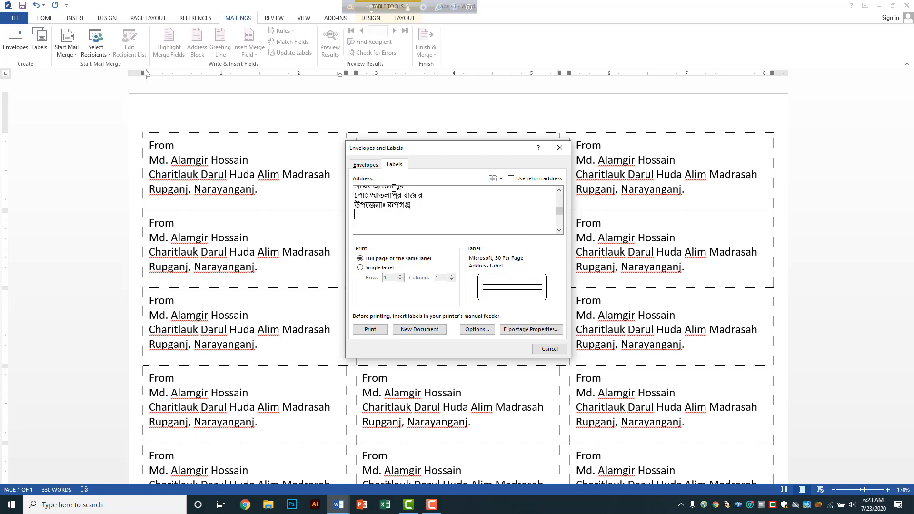
pyautogui.write('jela')
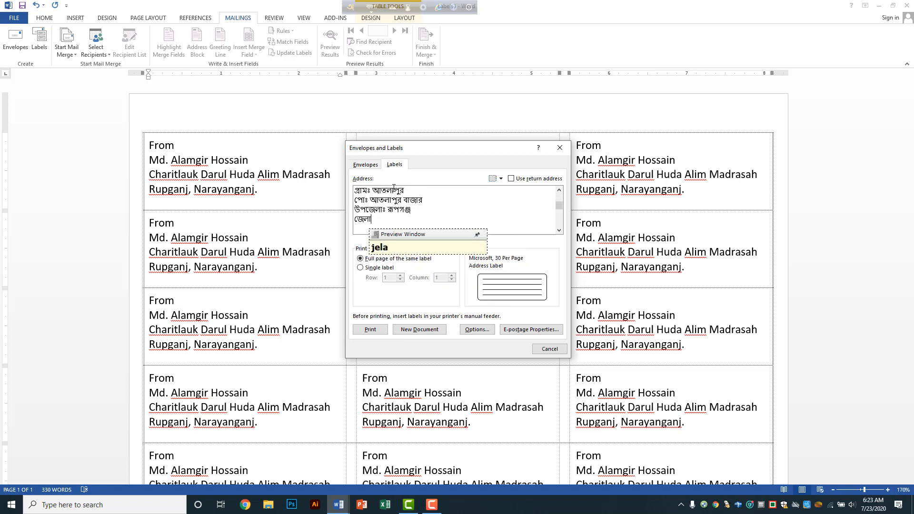
pyautogui.write(': nara')
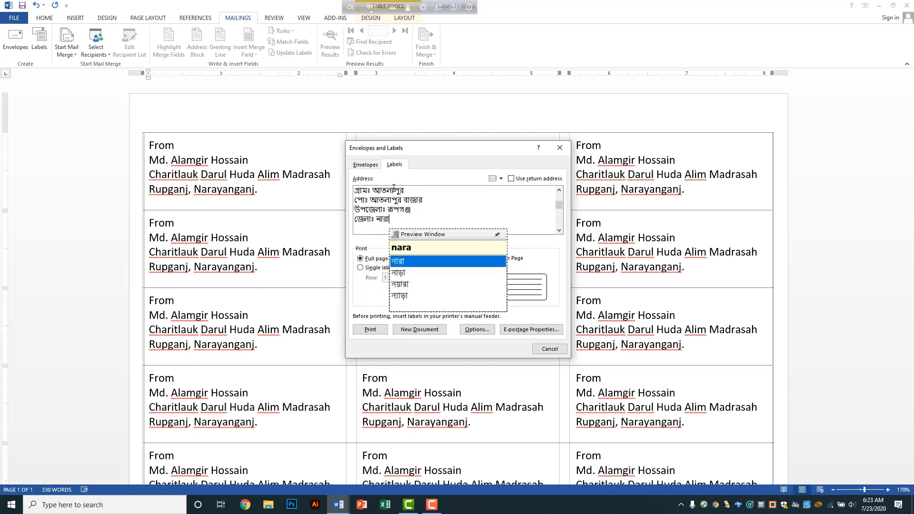
pyautogui.write('YoN')
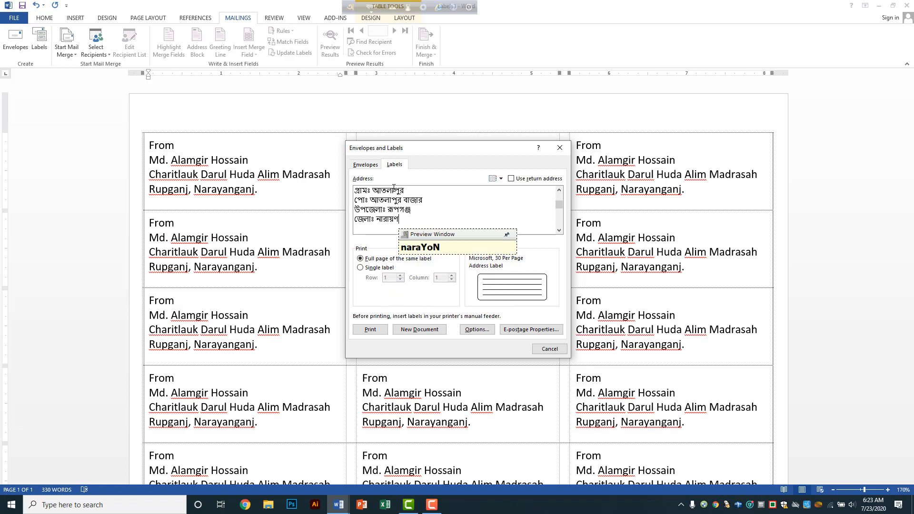
pyautogui.write('ogonj')
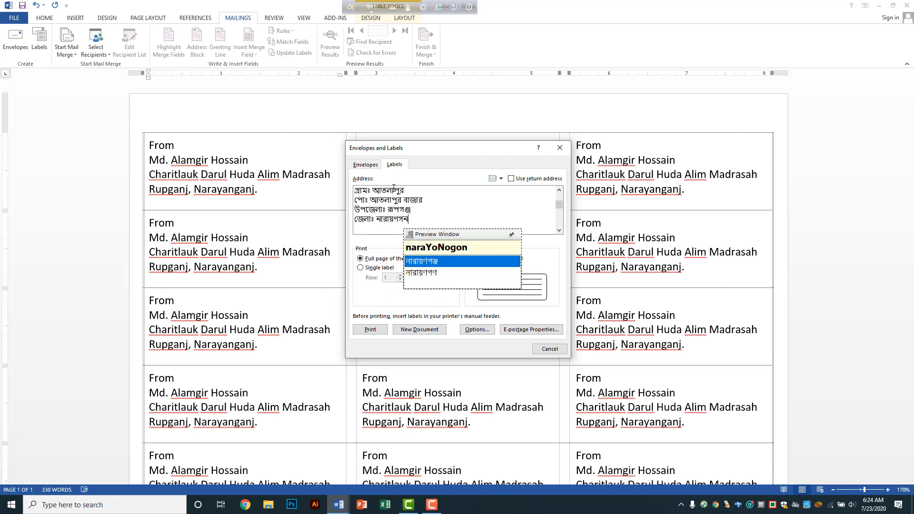
pyautogui.write('.')
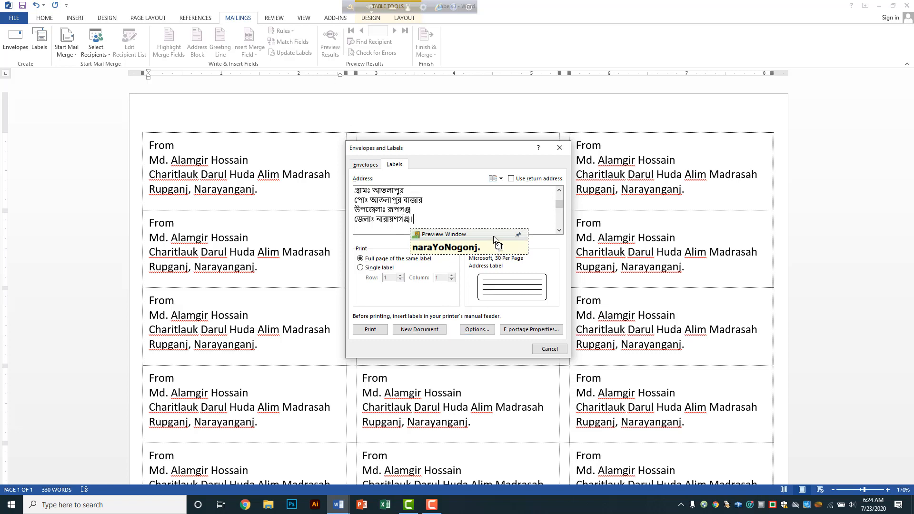
# Step: Choose the 30 Per Page label layout and generate a new label document
pyautogui.moveTo(494, 236); pyautogui.dragTo(507, 207)
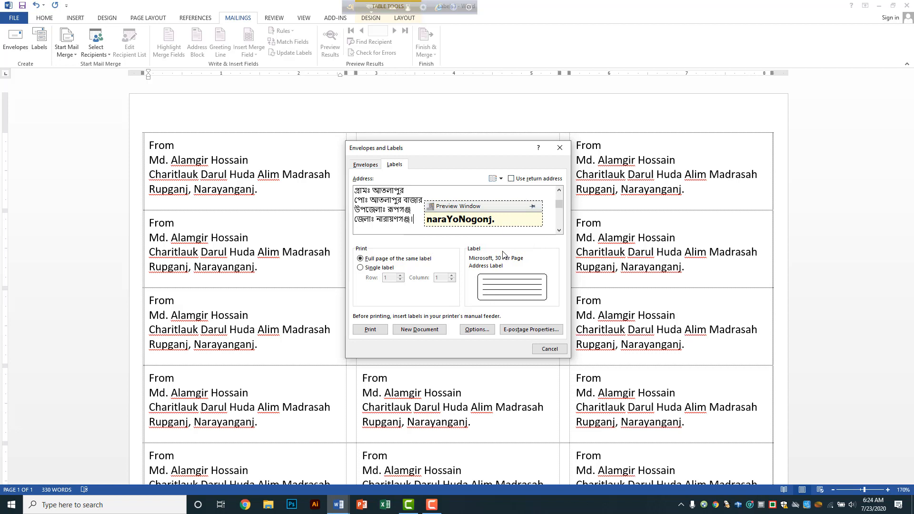
pyautogui.click(478, 329)
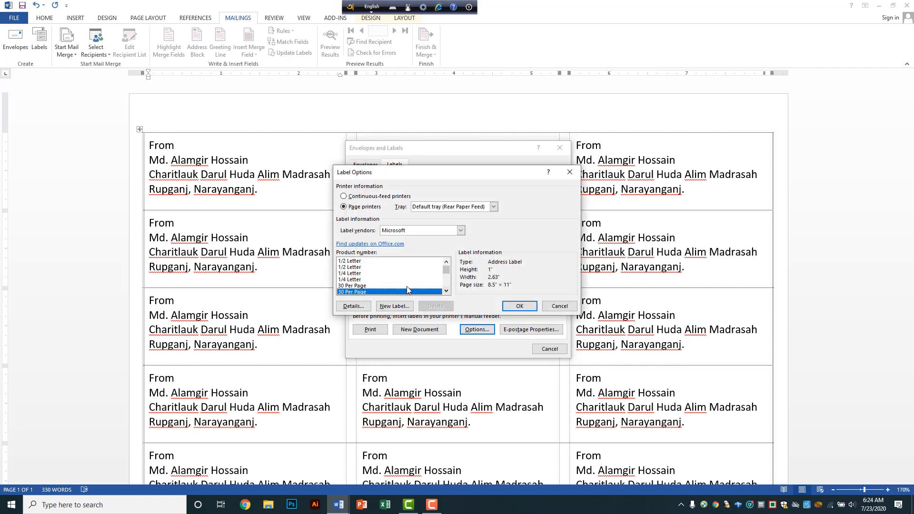
pyautogui.click(520, 306)
pyautogui.click(419, 329)
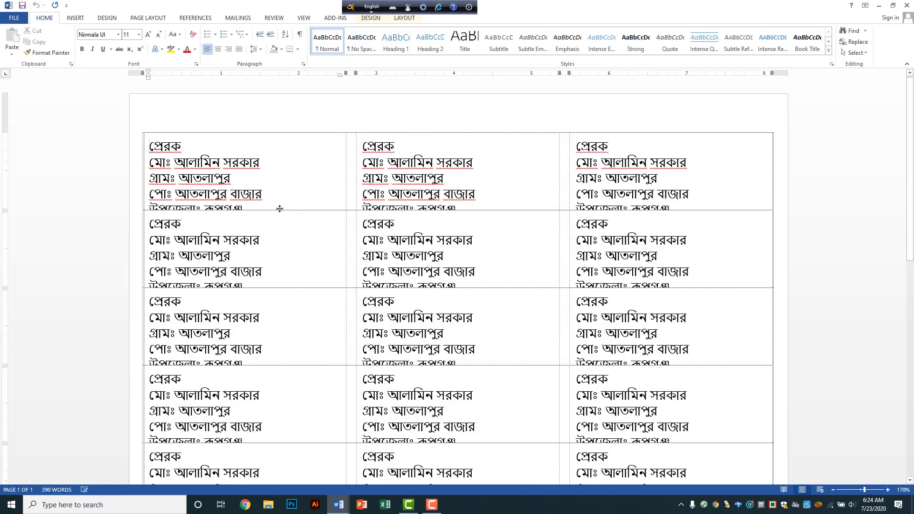
pyautogui.scroll(-2, 280, 201)
pyautogui.scroll(-10, 280, 202)
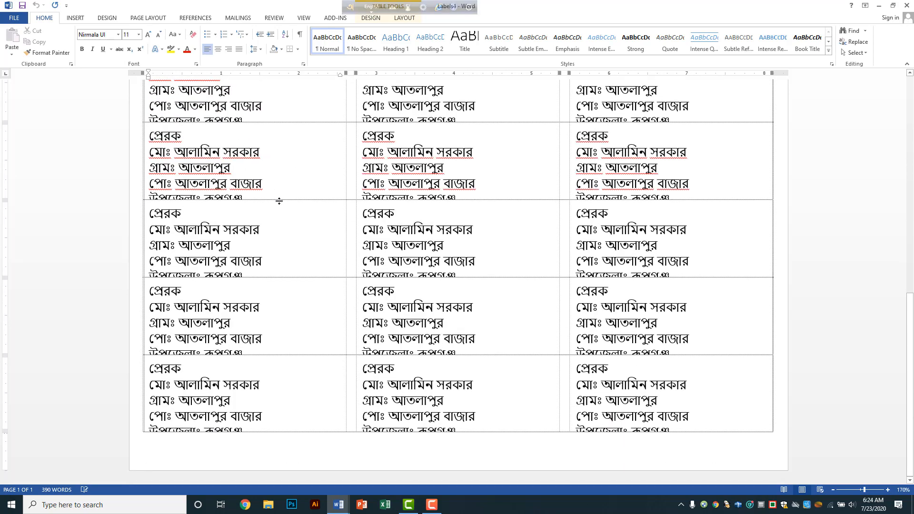
pyautogui.scroll(10, 284, 207)
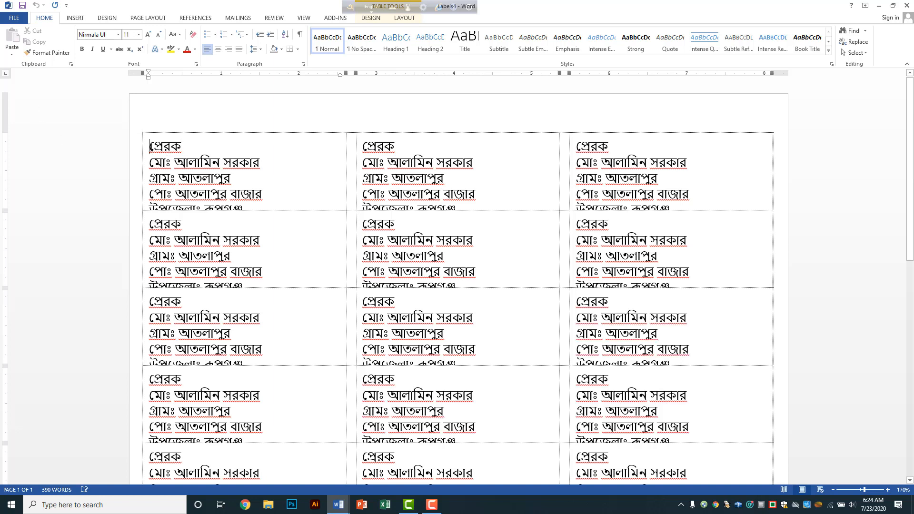
# Step: Select all label text and open the font size list, closing it without changing the size
pyautogui.hotkey('ctrl', 'a')
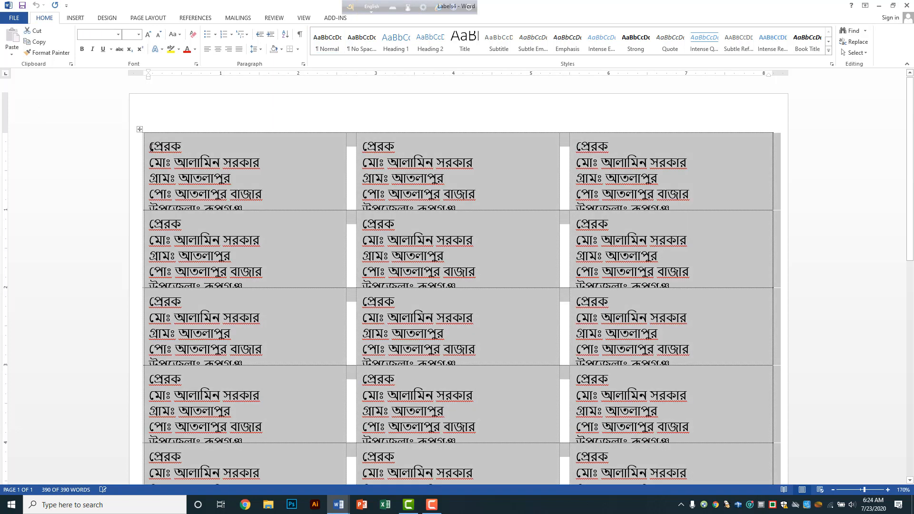
pyautogui.click(139, 34)
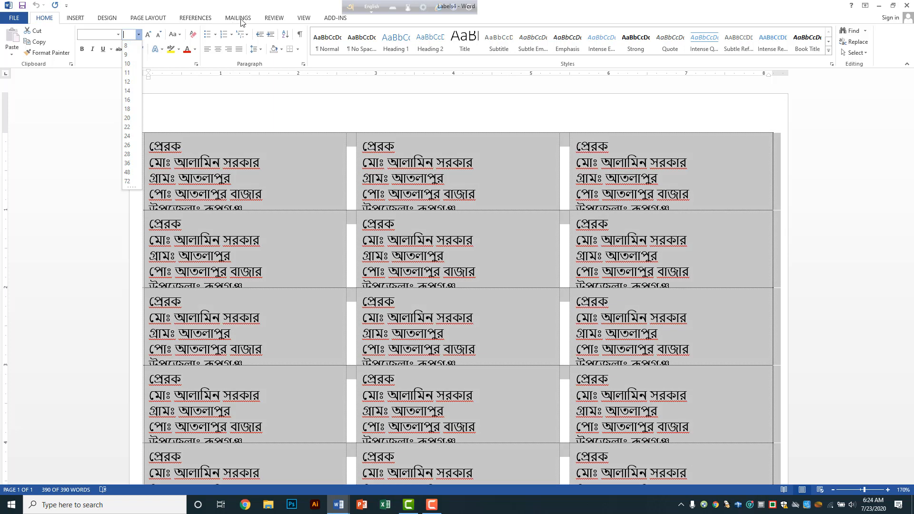
pyautogui.click(241, 18)
pyautogui.click(241, 18)
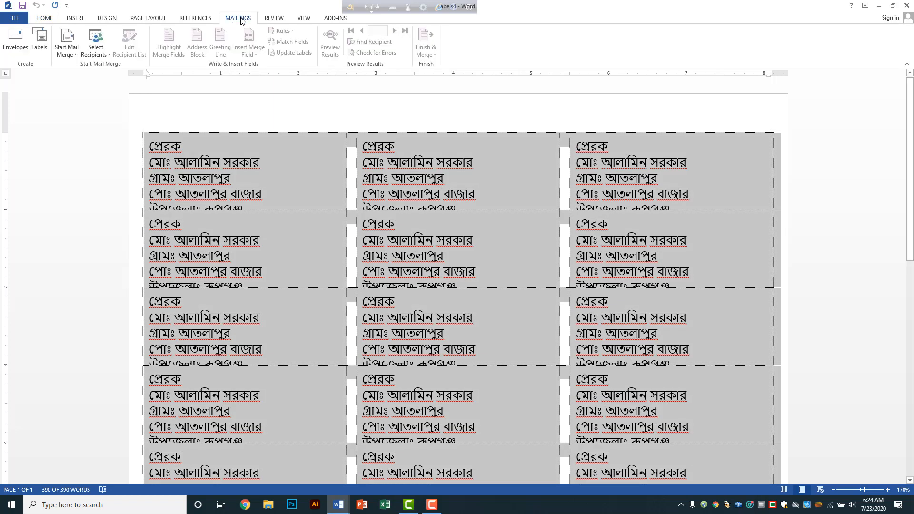
# Step: Reopen Labels and add commas after the village and post office lines, plus ', জেলাঃ'
pyautogui.click(40, 50)
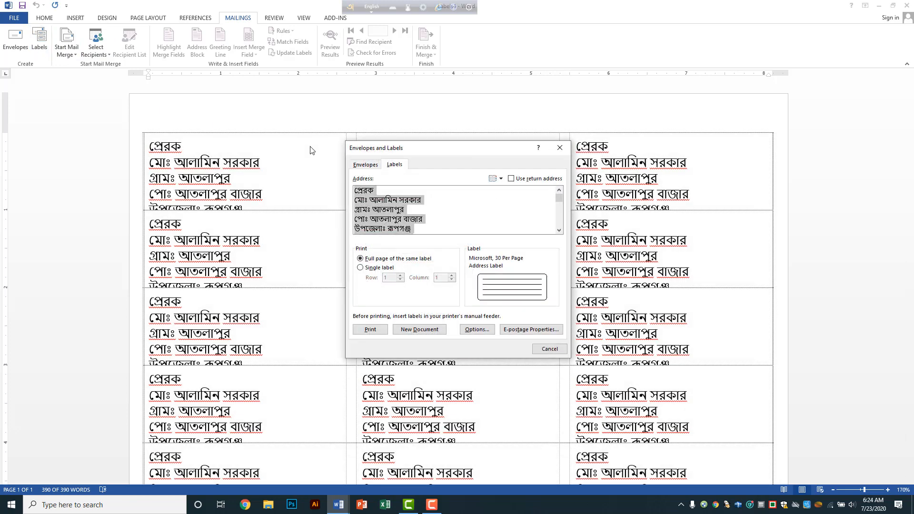
pyautogui.click(425, 210)
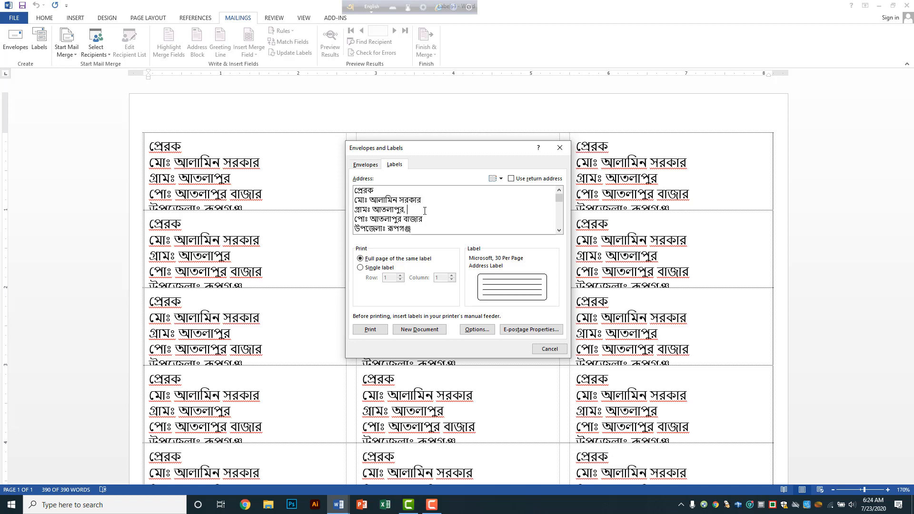
pyautogui.write(',')
pyautogui.press('Delete')
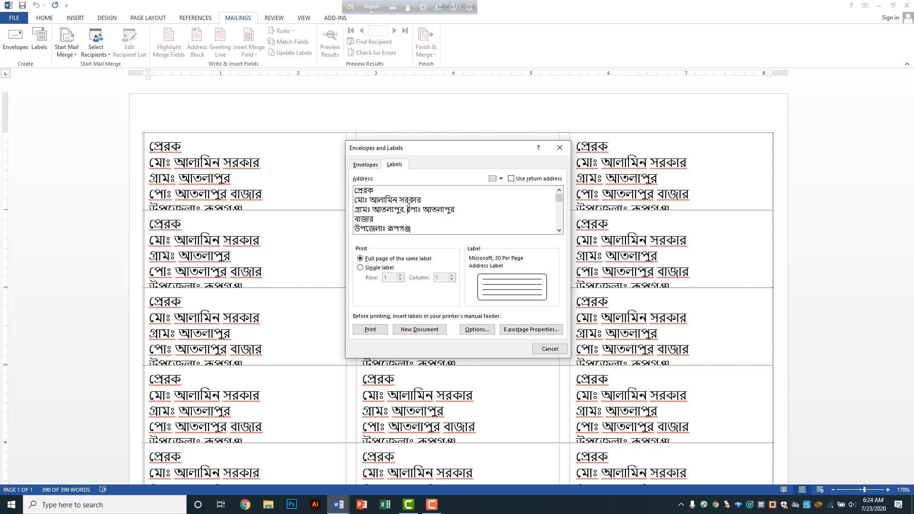
pyautogui.press('Return')
pyautogui.click(437, 218)
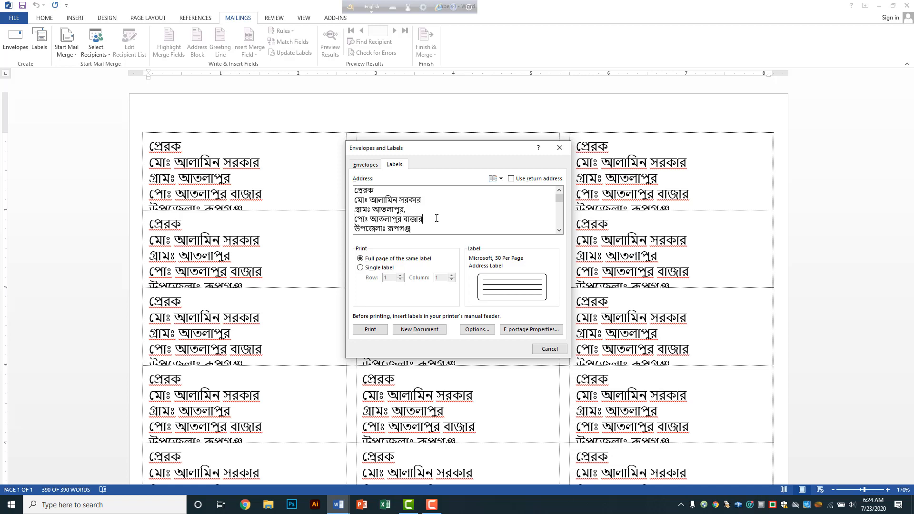
pyautogui.write(',')
pyautogui.press('BackSpace')
pyautogui.write(', জেলাঃ')
# Step: Switch to Bangla input and retype the district name নারায়ণগঞ্জ after জেলাঃ
pyautogui.click(559, 231)
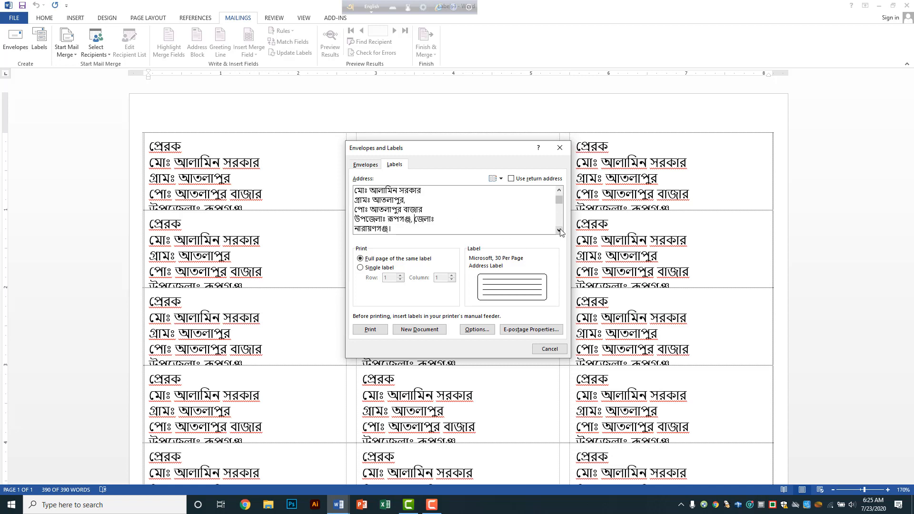
pyautogui.click(559, 230)
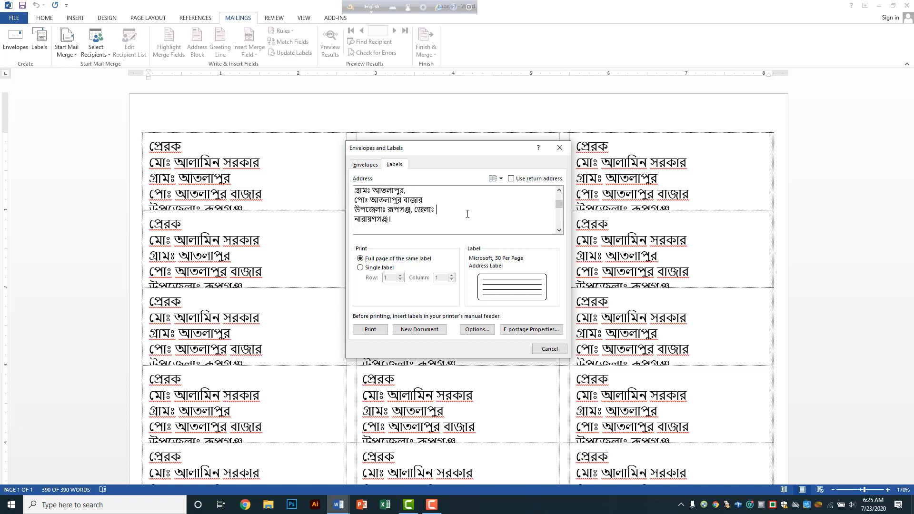
pyautogui.press('Delete')
pyautogui.press('Delete')
pyautogui.write('vb')
pyautogui.press('BackSpace')
pyautogui.press('BackSpace')
pyautogui.click(381, 8)
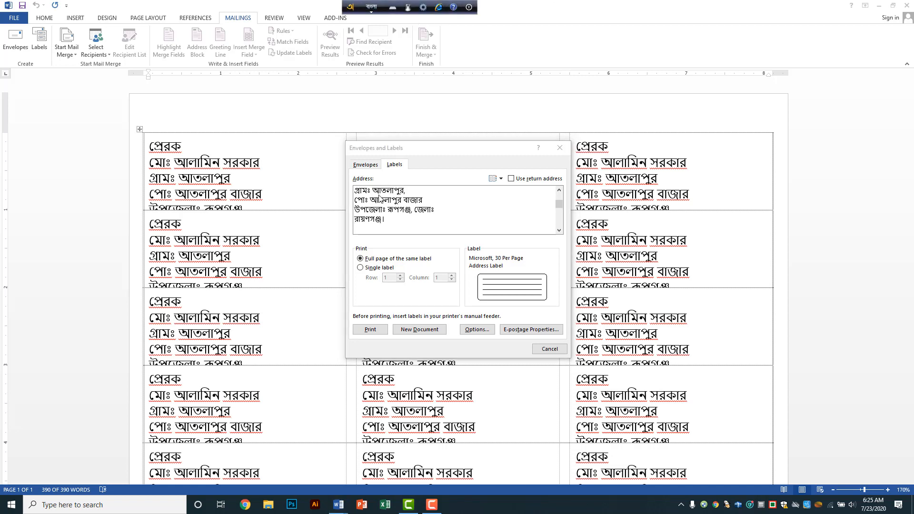
pyautogui.click(356, 220)
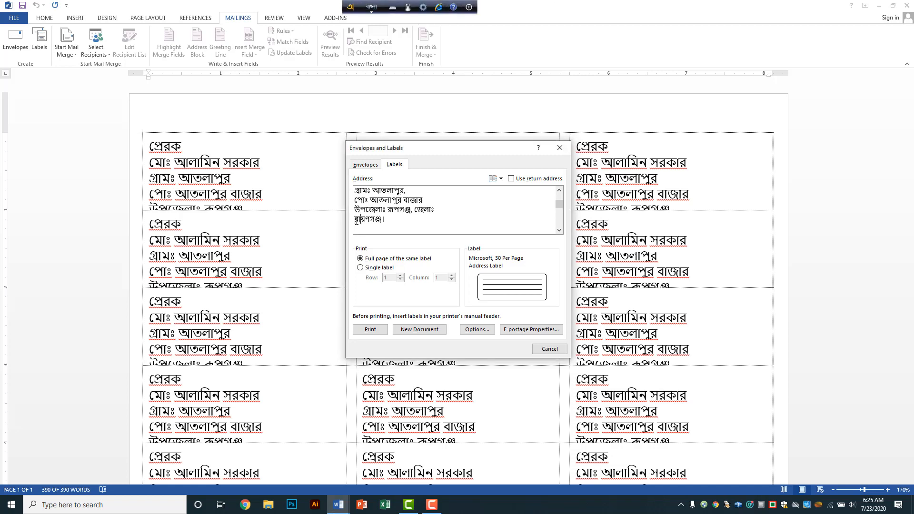
pyautogui.write('b')
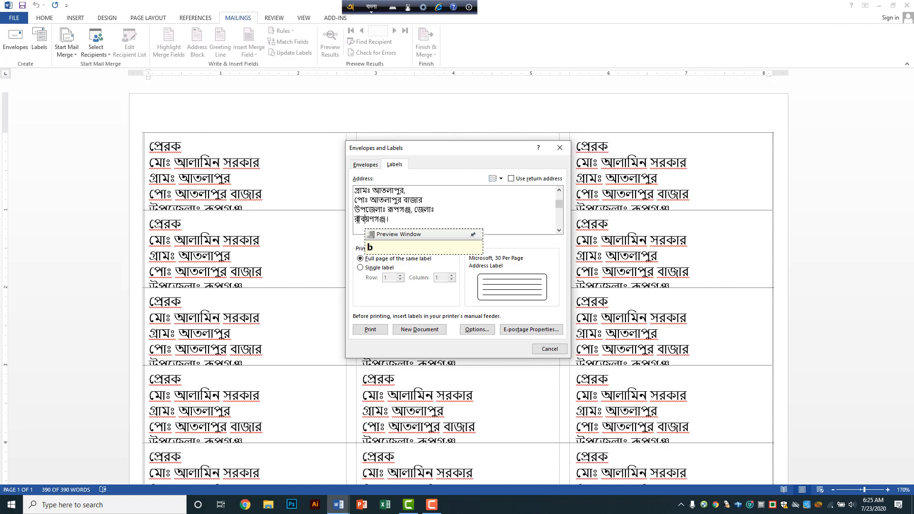
pyautogui.press('BackSpace')
pyautogui.press('BackSpace')
pyautogui.press('BackSpace')
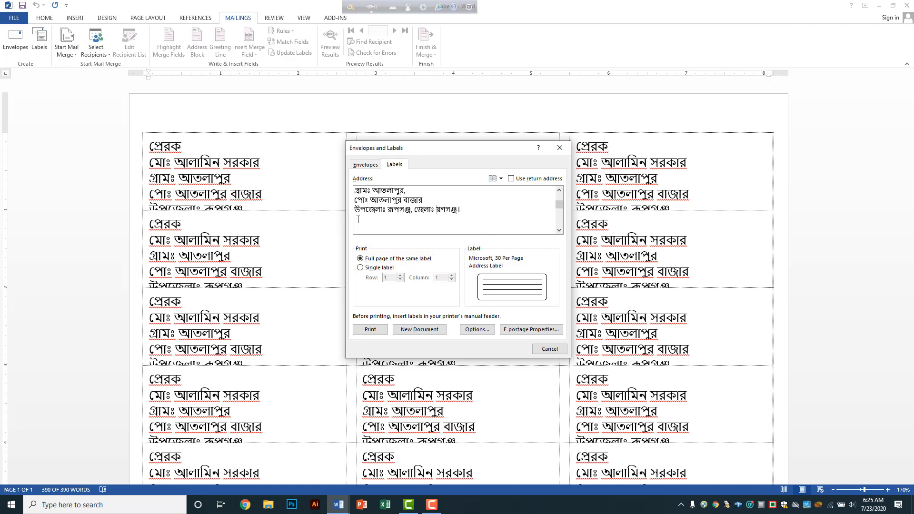
pyautogui.press('Return')
pyautogui.write('nara')
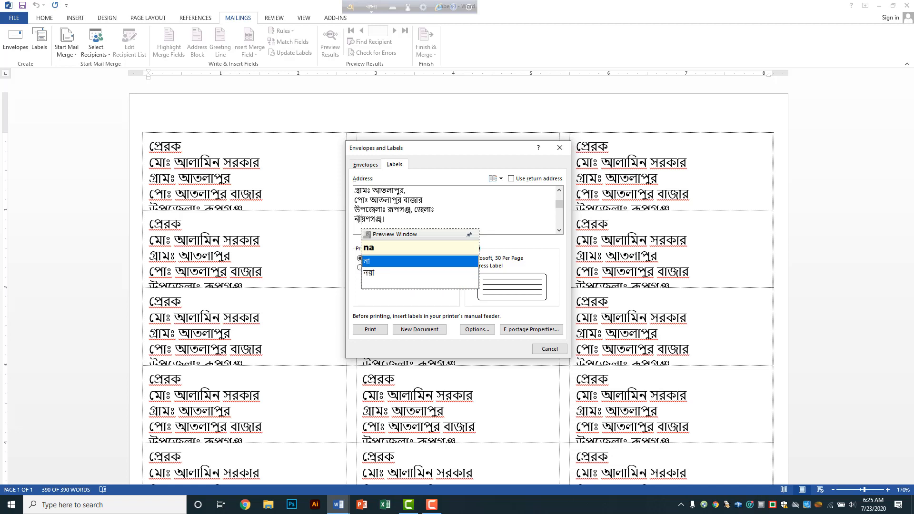
# Step: Rearrange the lines so পোঃ and উপজেলাঃ each start their own comma-ended line
pyautogui.click(428, 193)
pyautogui.press('Delete')
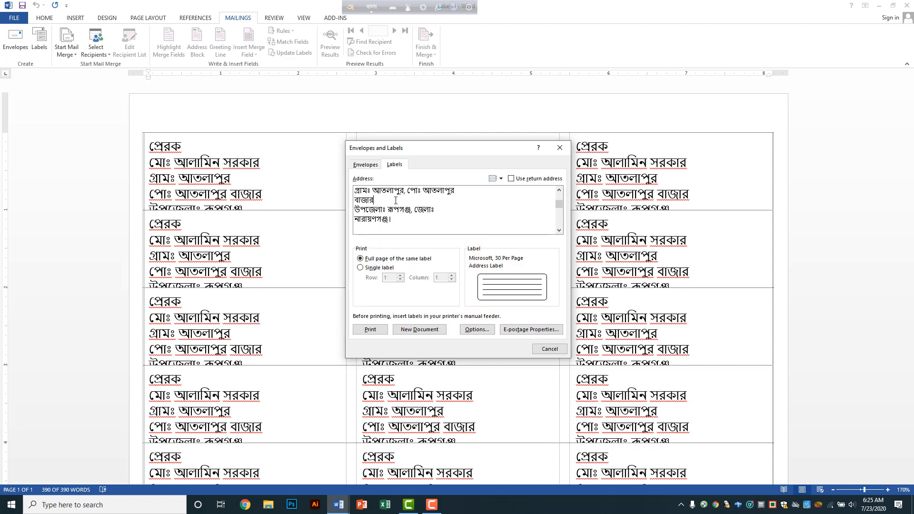
pyautogui.write(',')
pyautogui.press('Delete')
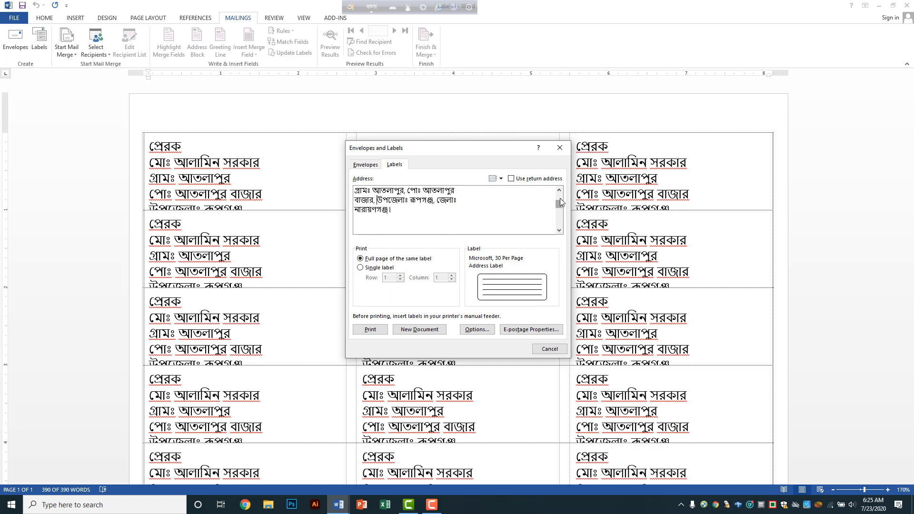
pyautogui.moveTo(560, 198); pyautogui.dragTo(560, 191)
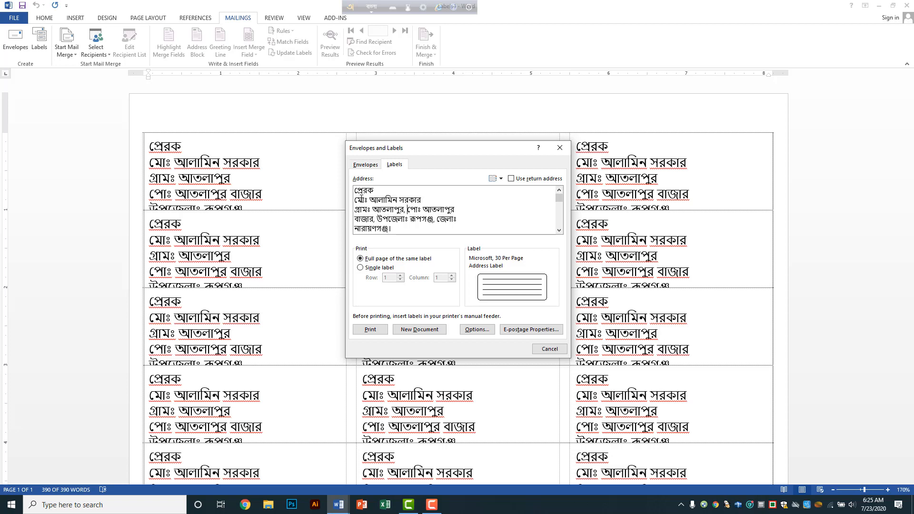
pyautogui.moveTo(357, 191); pyautogui.dragTo(413, 229)
pyautogui.click(408, 209)
pyautogui.press('Return')
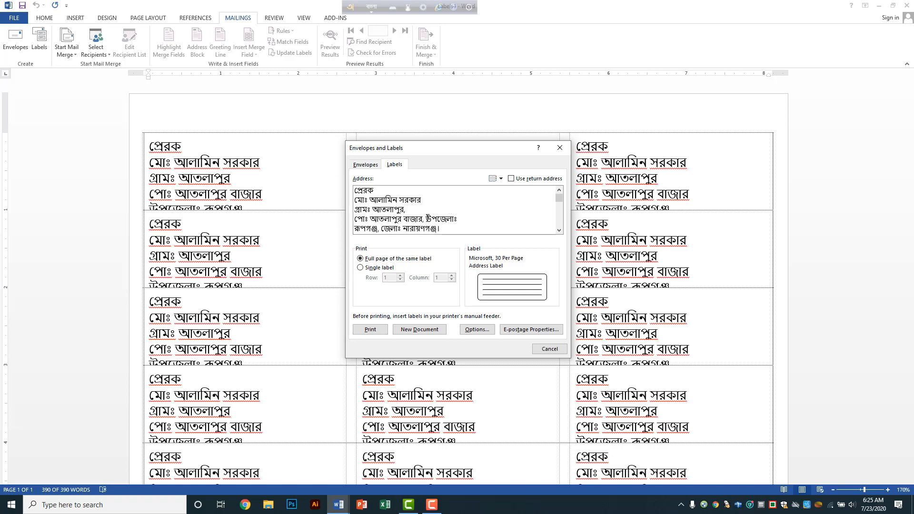
pyautogui.click(426, 218)
pyautogui.press('Return')
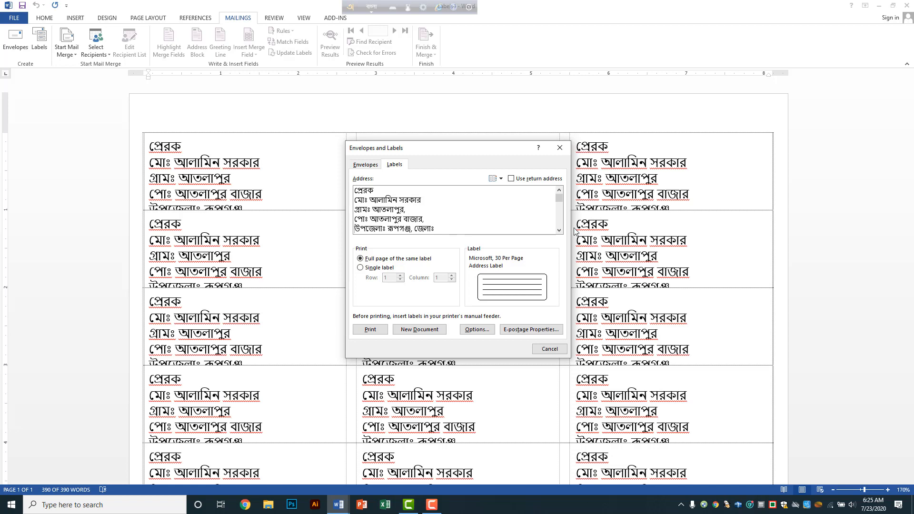
pyautogui.click(560, 230)
pyautogui.click(560, 231)
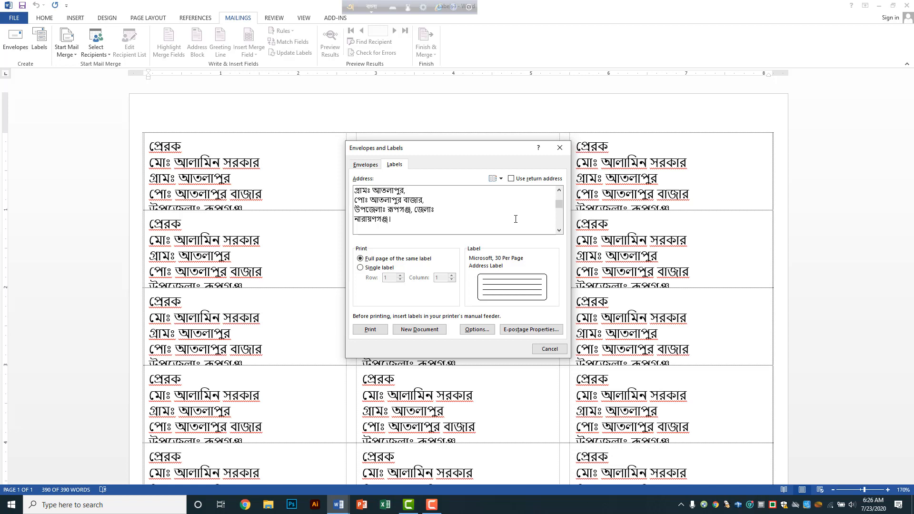
# Step: Generate the Labels5 sheet from the revised address and scroll through it
pyautogui.click(430, 332)
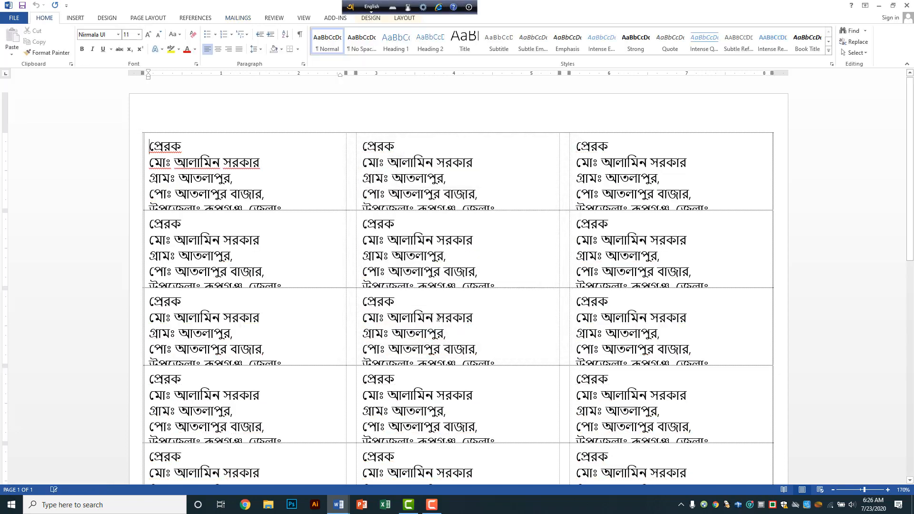
pyautogui.scroll(-3, 273, 255)
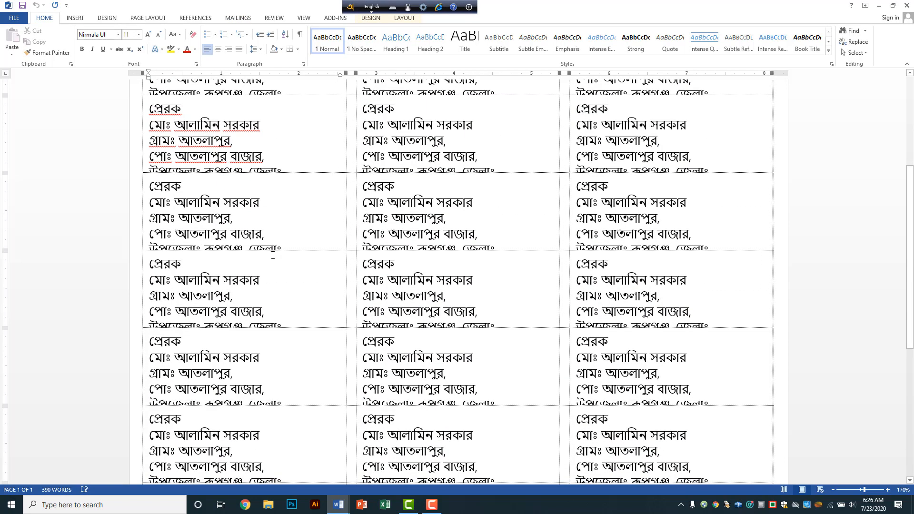
pyautogui.scroll(-3, 273, 255)
pyautogui.scroll(6, 273, 255)
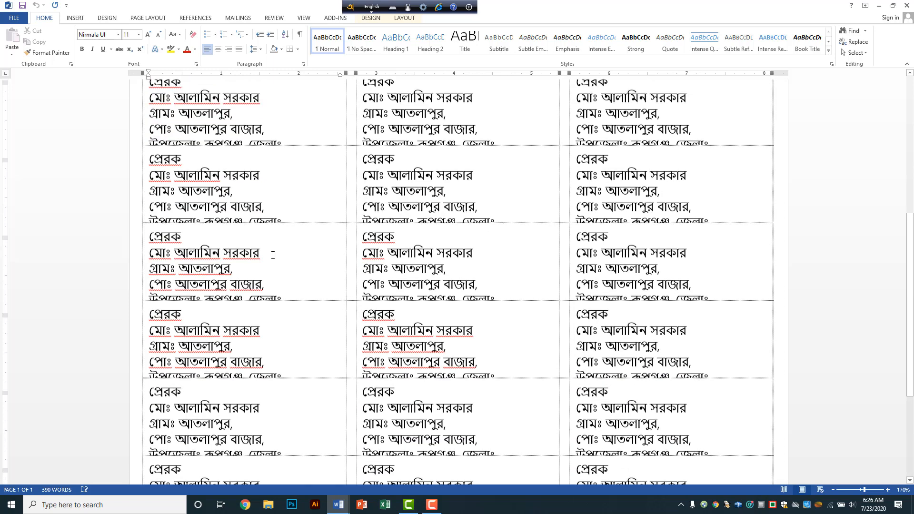
# Step: Change the paper size to the first size in the Page Layout Size list
pyautogui.click(161, 19)
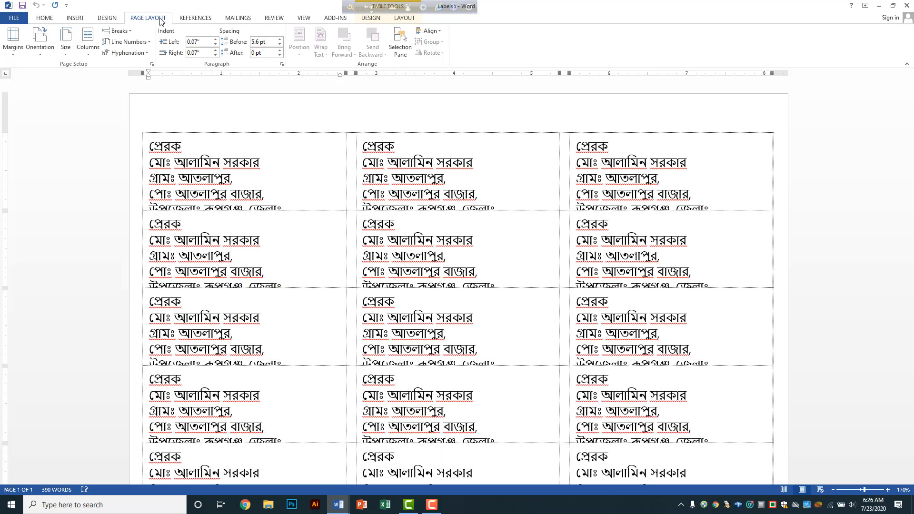
pyautogui.click(64, 52)
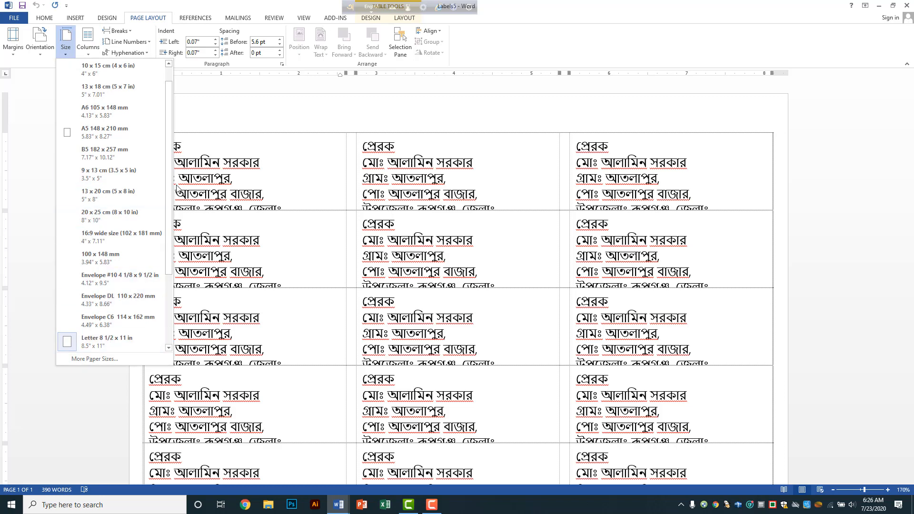
pyautogui.scroll(1, 167, 202)
pyautogui.click(105, 79)
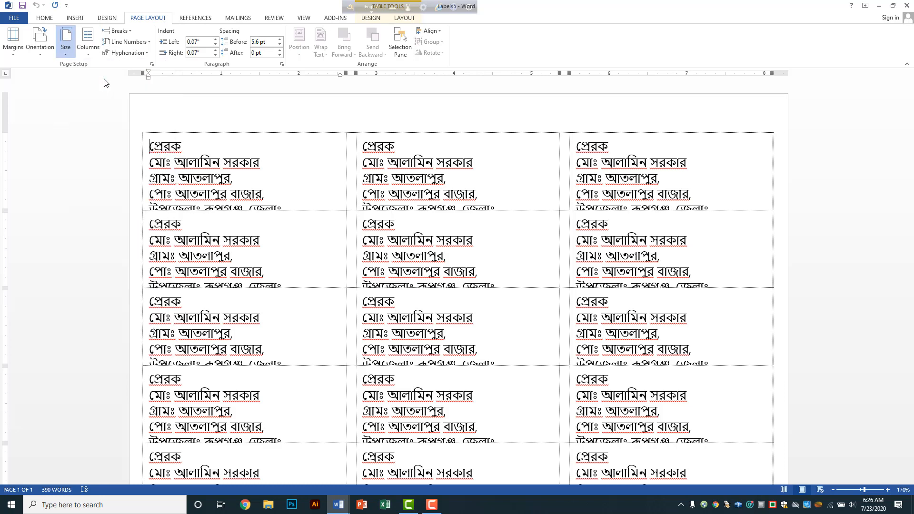
pyautogui.scroll(-5, 254, 299)
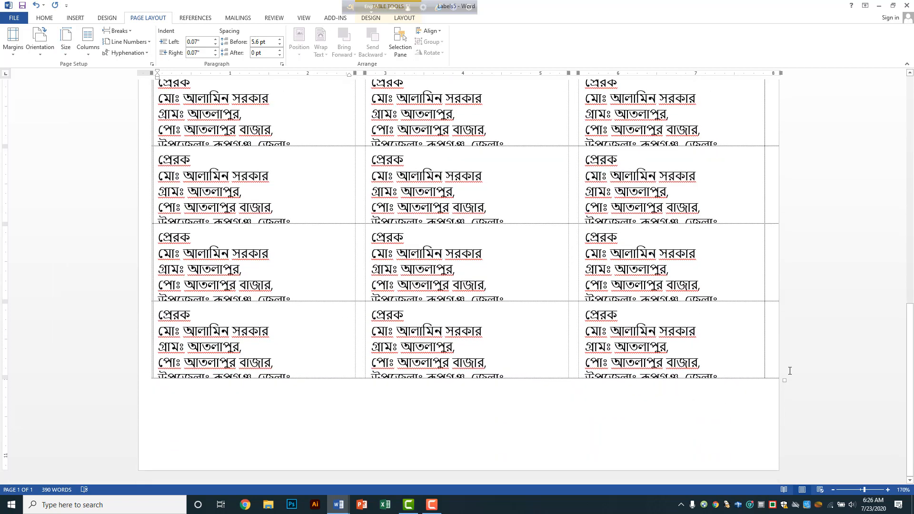
# Step: Stretch the label table taller so line five shows, then select the whole table
pyautogui.moveTo(785, 380); pyautogui.dragTo(780, 435)
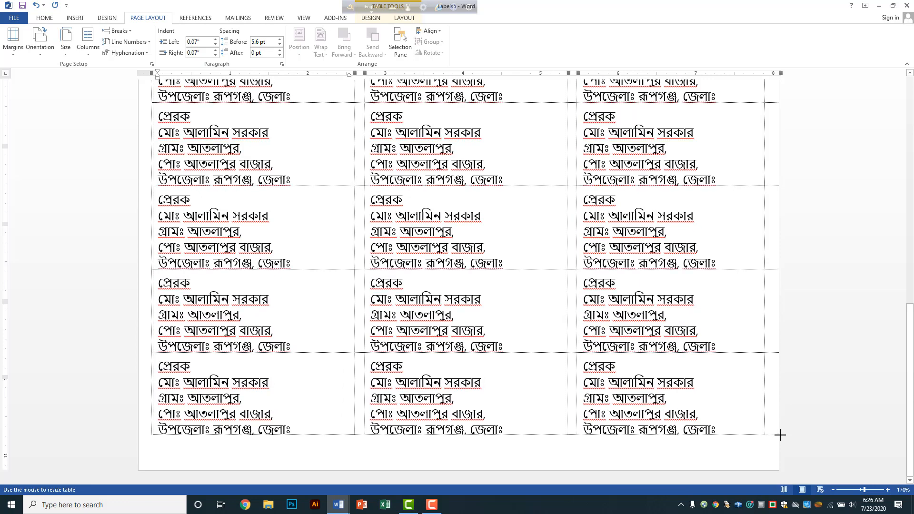
pyautogui.hotkey('ctrl', 'Home')
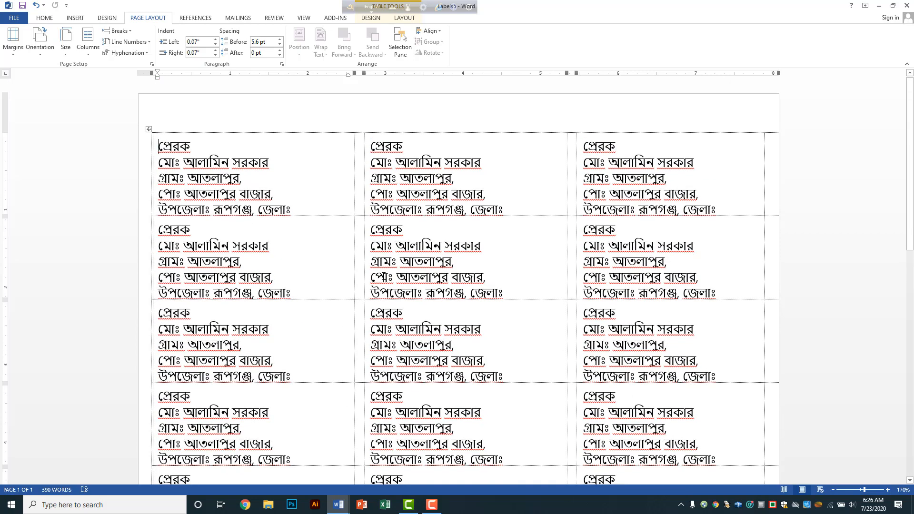
pyautogui.hotkey('ctrl', 'a')
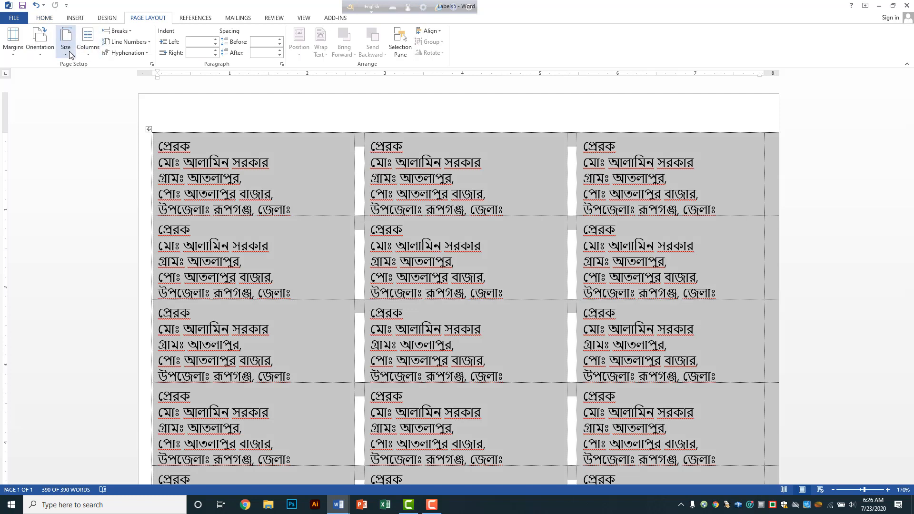
# Step: Set all label text to font size 10 and check that every label shows five lines
pyautogui.click(49, 18)
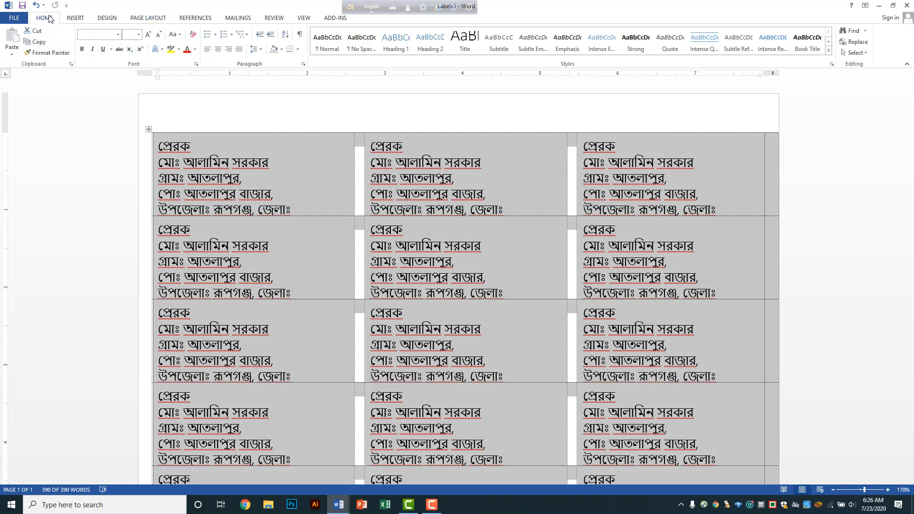
pyautogui.click(139, 34)
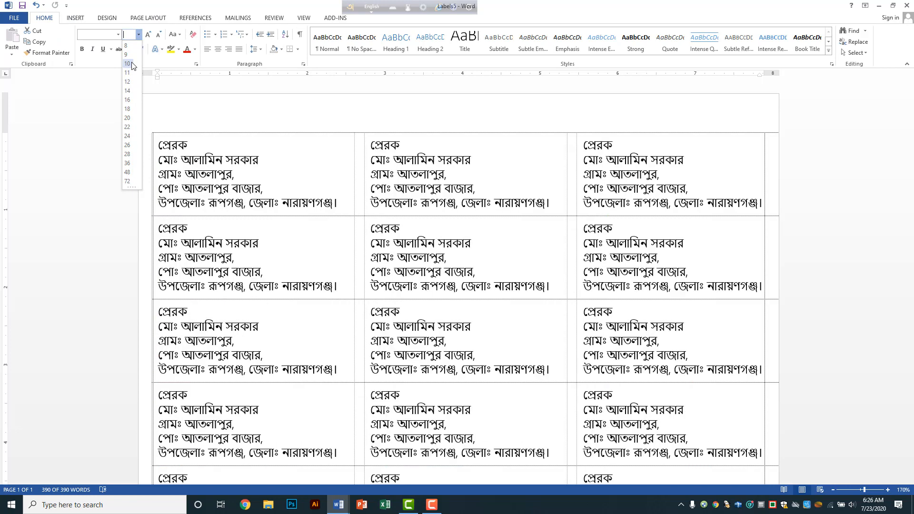
pyautogui.click(127, 63)
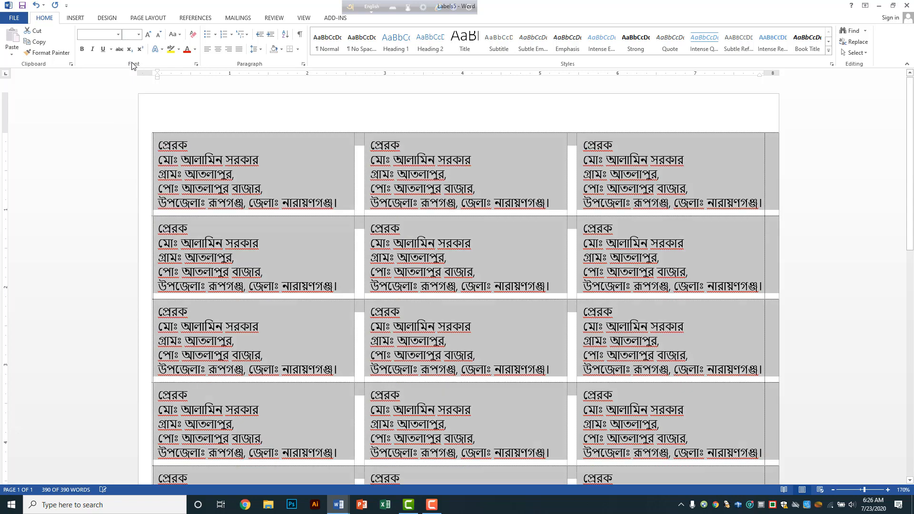
pyautogui.scroll(-10, 313, 189)
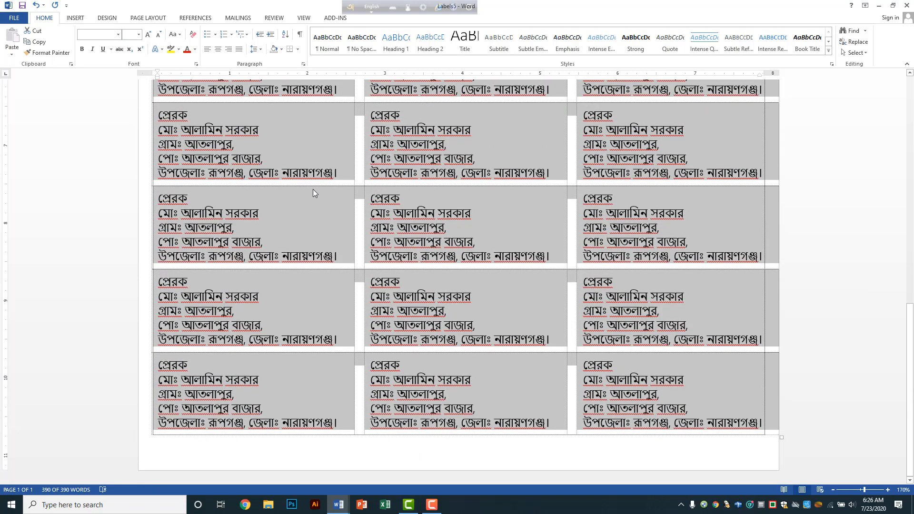
pyautogui.scroll(10, 268, 162)
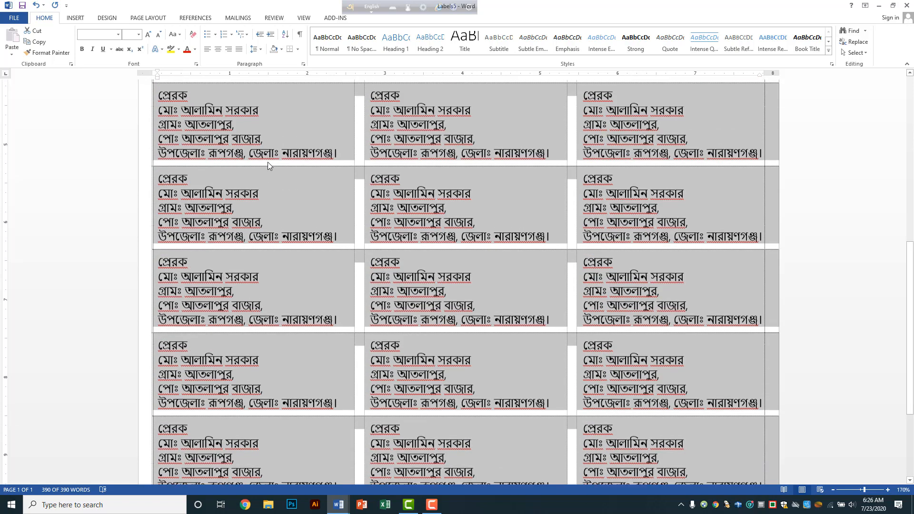
pyautogui.scroll(5, 267, 161)
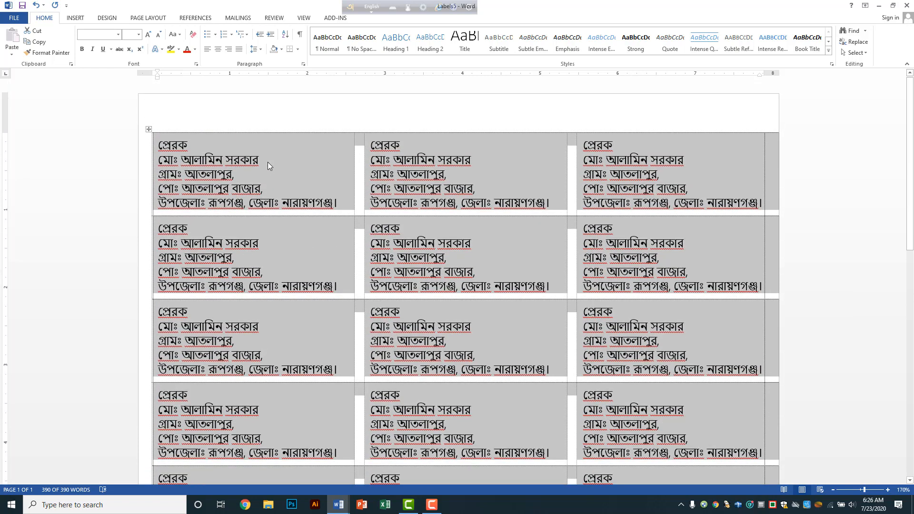
# Step: Switch to the MAILINGS ribbon for the finished label sheet
pyautogui.click(238, 18)
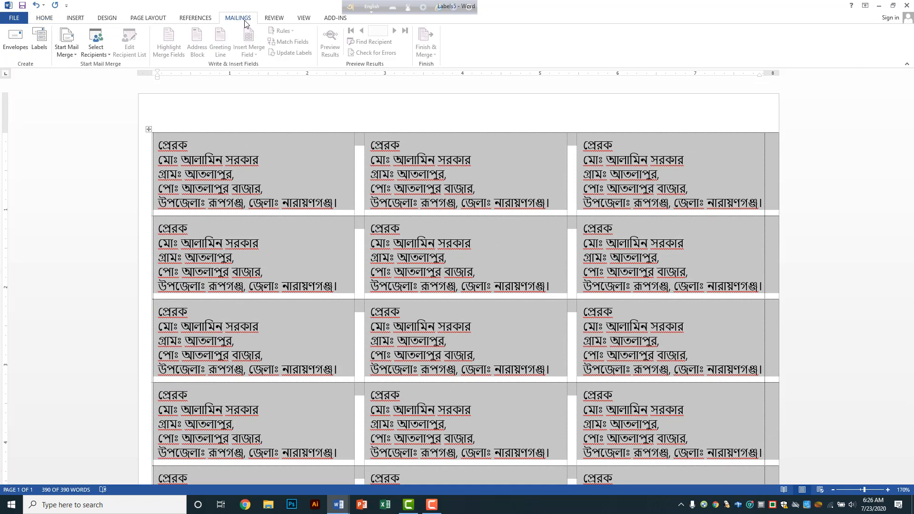